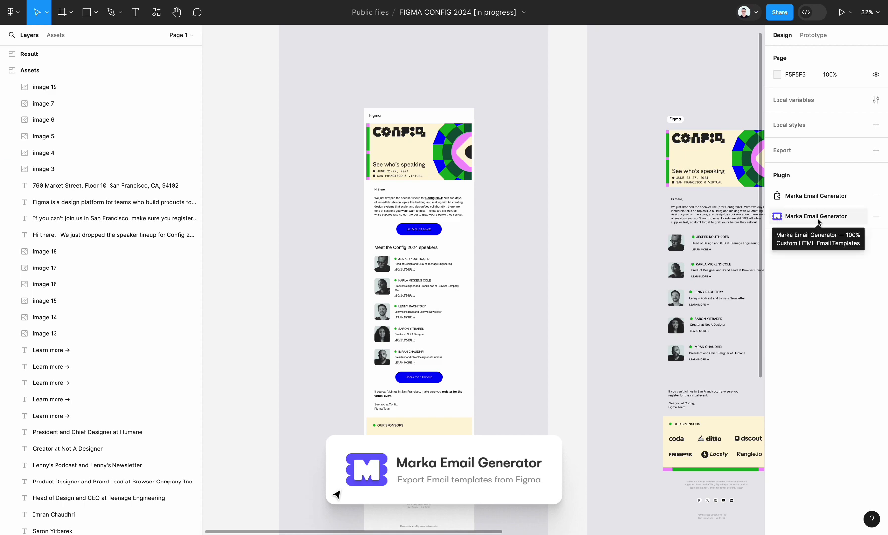
- Launch the Marka Email Generator plugin and create a new project
scroll(545, 293, "down", 5)
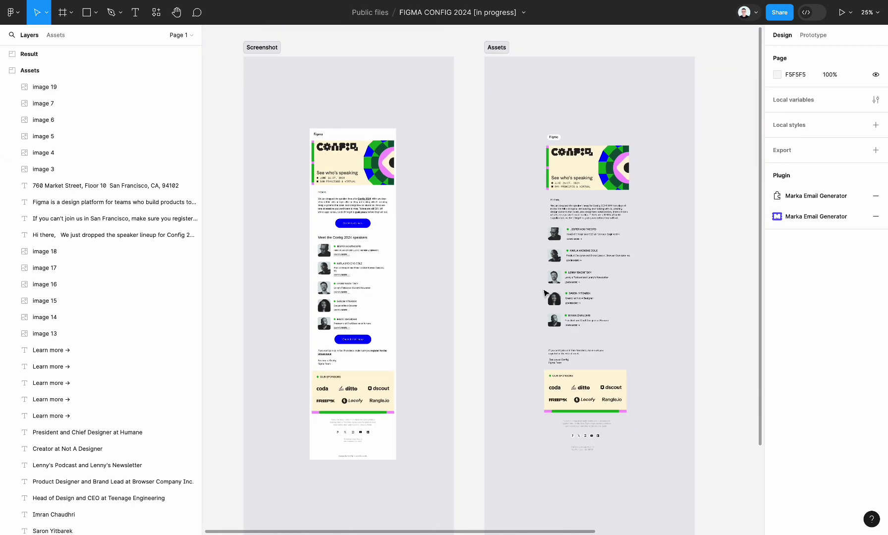
scroll(546, 293, "left", 3)
scroll(608, 240, "left", 4)
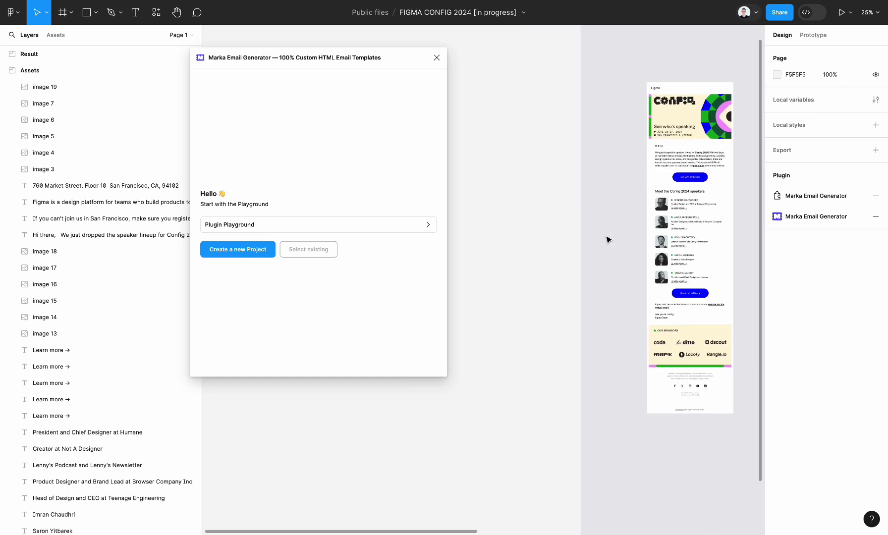
left_click(264, 252)
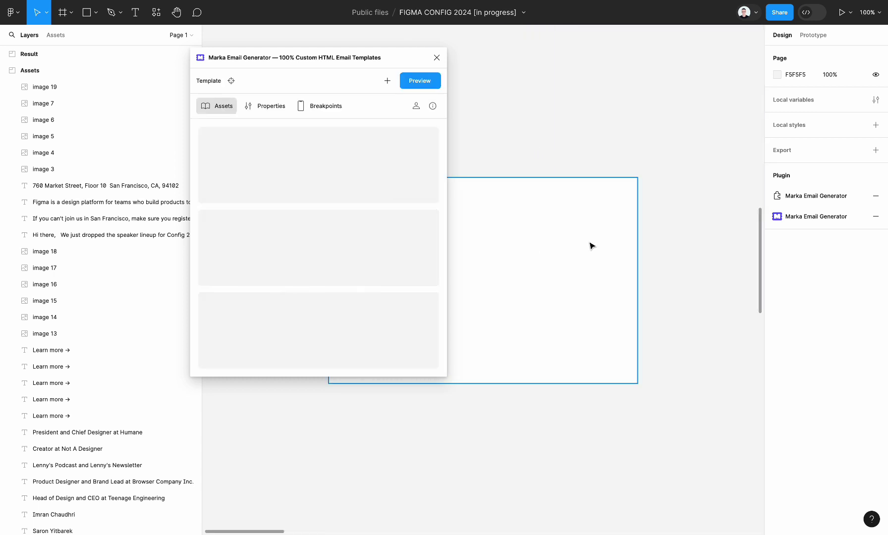
- Position the new Template frame beside the Screenshot frame and set its width to 680, matching the screenshot image
left_click(576, 251)
left_click_drag(576, 252, 587, 130)
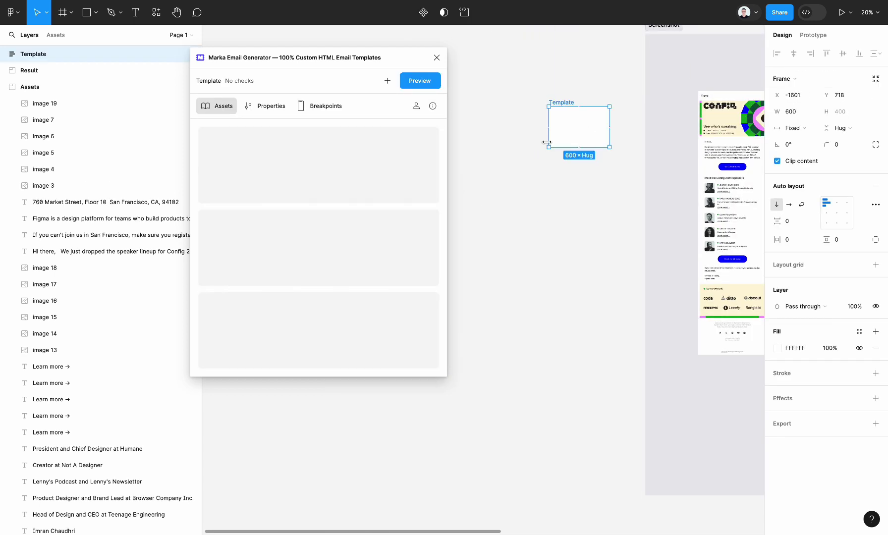
scroll(548, 143, "right", 2)
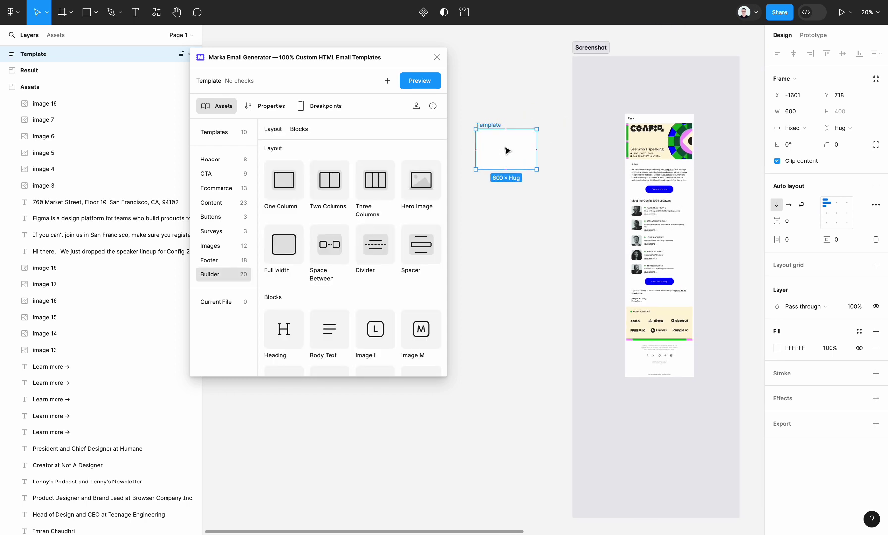
left_click(646, 160)
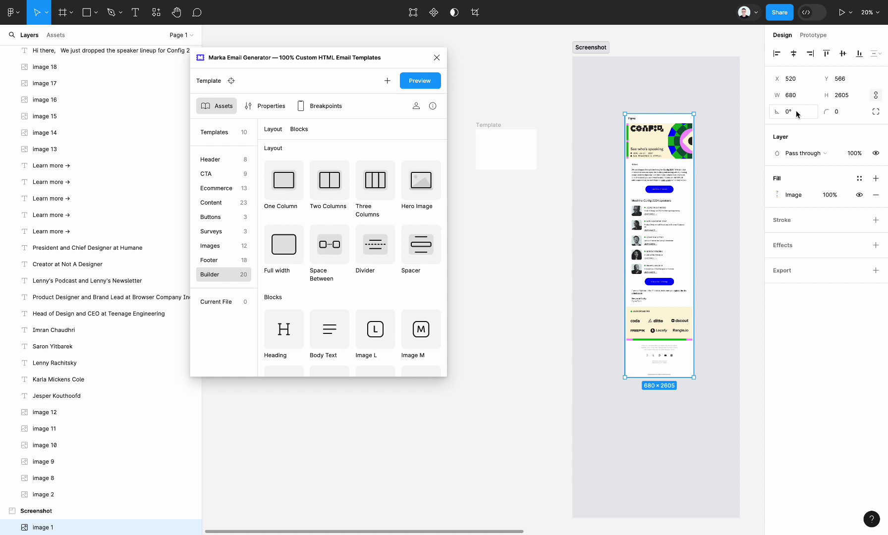
left_click(527, 143)
left_click(799, 114)
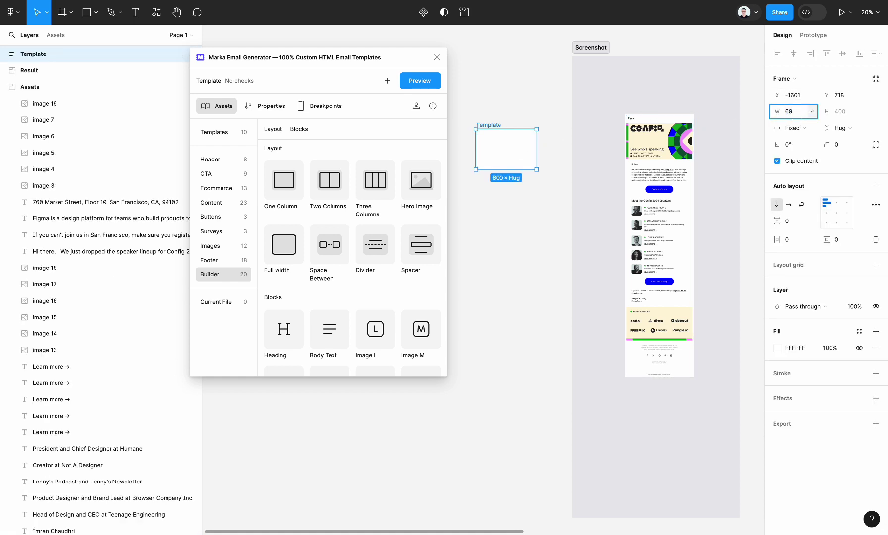
key("Tab")
- Move the Template frame closer to the Screenshot frame, to X -1400
scroll(524, 239, "right", 3)
scroll(524, 239, "up", 2)
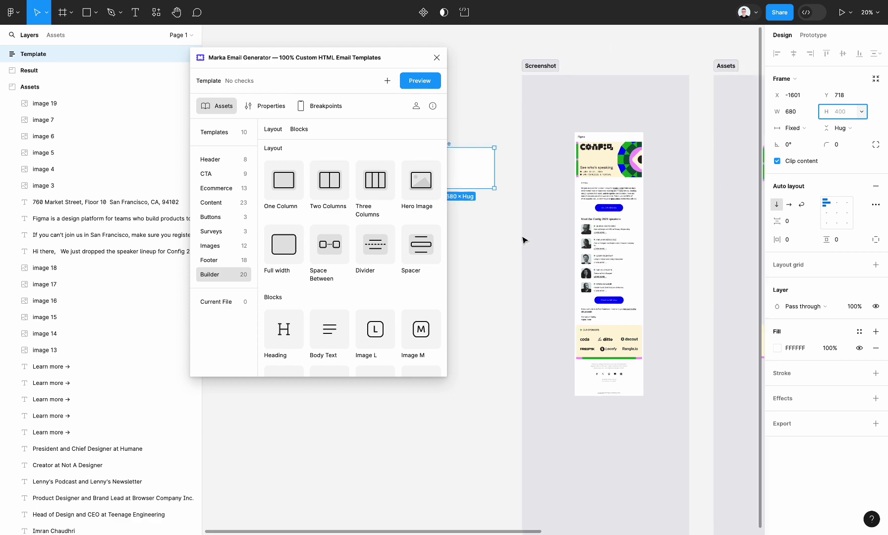
scroll(718, 216, "up", 5)
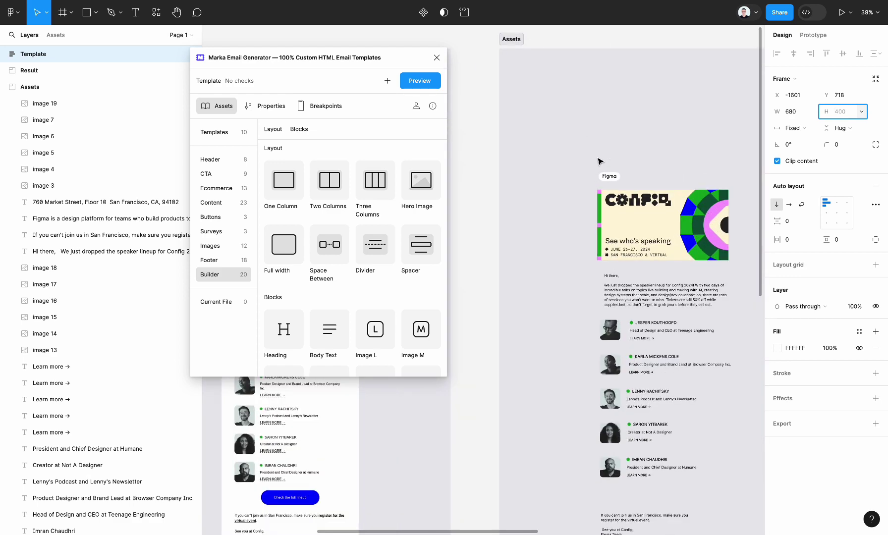
scroll(594, 170, "left", 10)
scroll(595, 170, "down", 1)
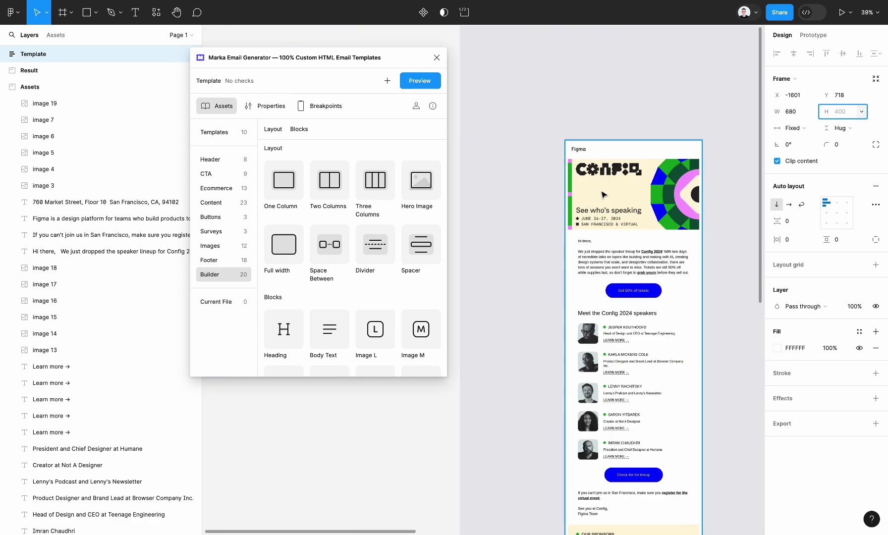
scroll(603, 195, "left", 5)
scroll(604, 195, "down", 2)
left_click_drag(504, 188, 540, 180)
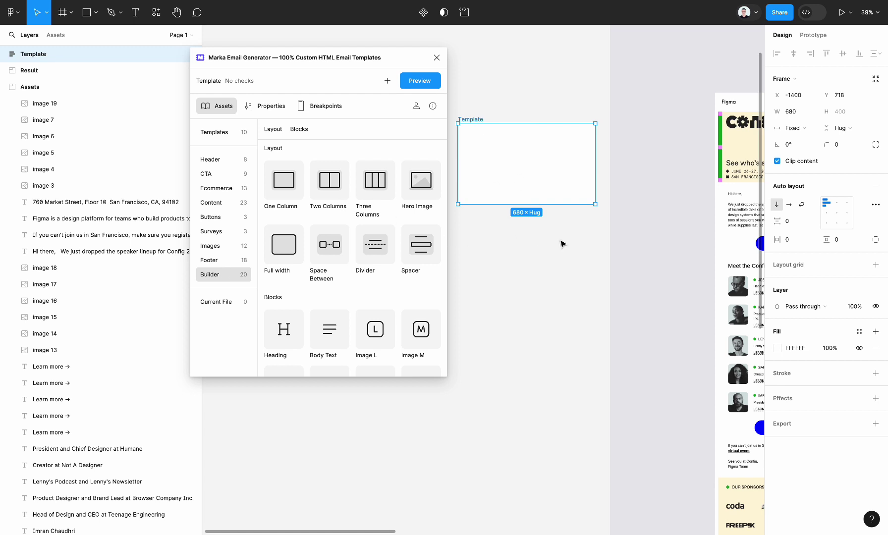
- Add two One Column layout blocks from the plugin's Builder assets to the Template frame
scroll(562, 244, "up", 2)
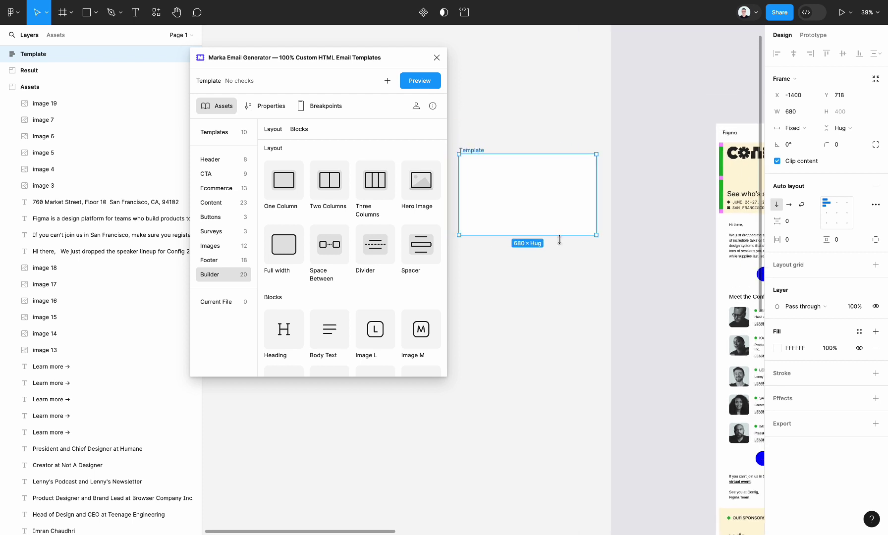
left_click_drag(285, 183, 552, 198)
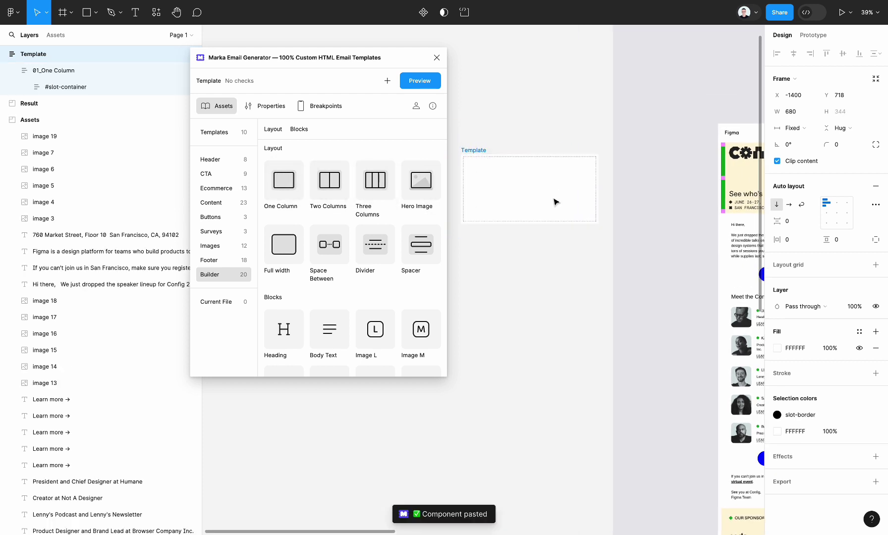
scroll(570, 211, "down", 3)
left_click_drag(286, 184, 502, 154)
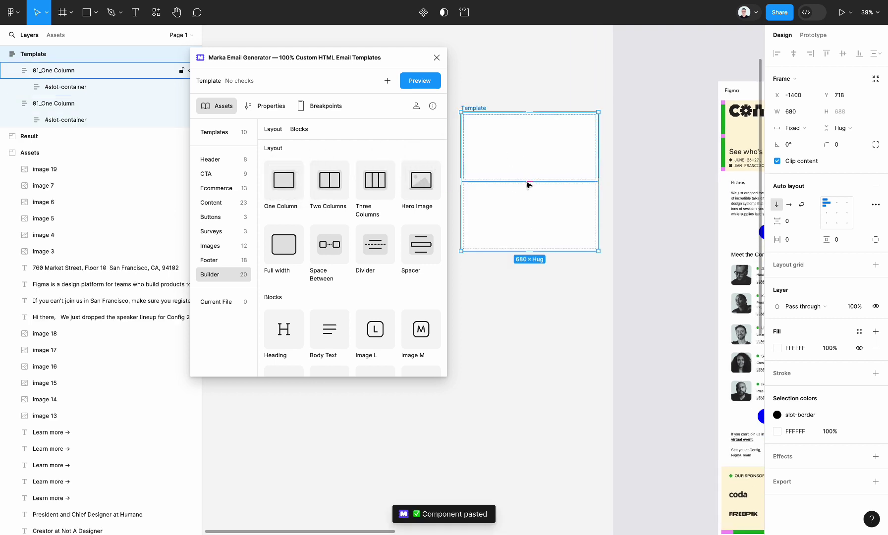
- Copy the Figma logo image from the Assets frame into the slot of the template's first One Column block
scroll(529, 221, "right", 10)
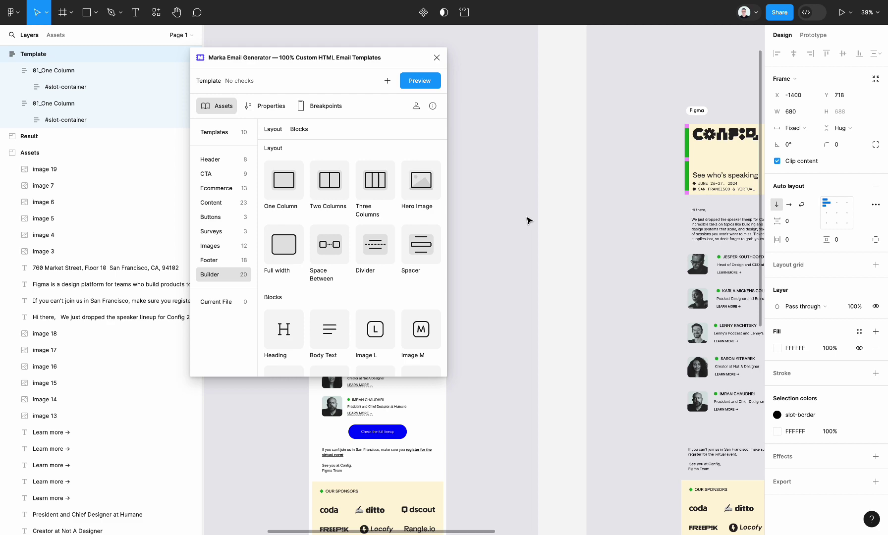
left_click(634, 144)
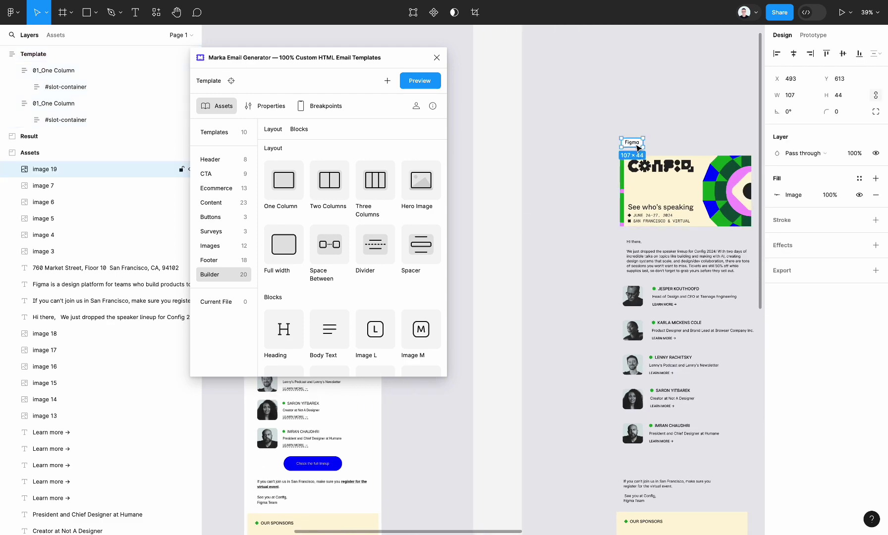
scroll(639, 148, "left", 10)
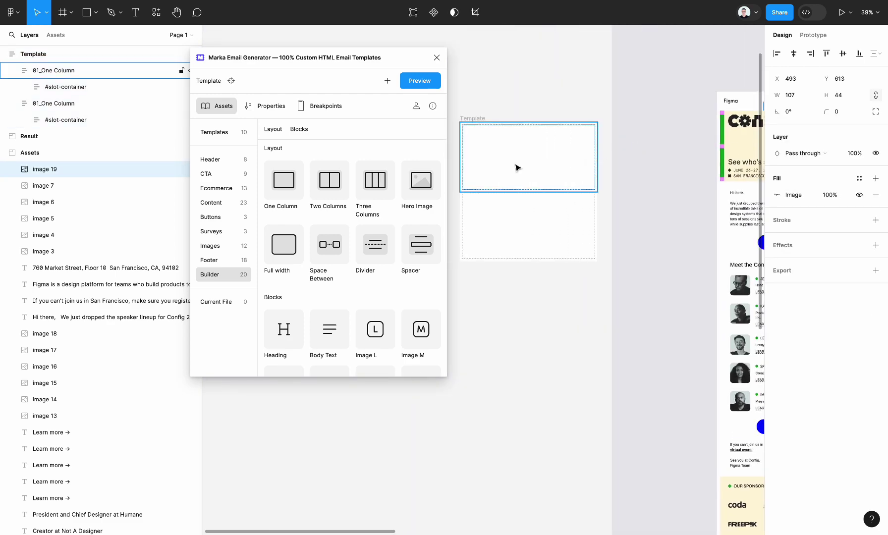
left_click(64, 88)
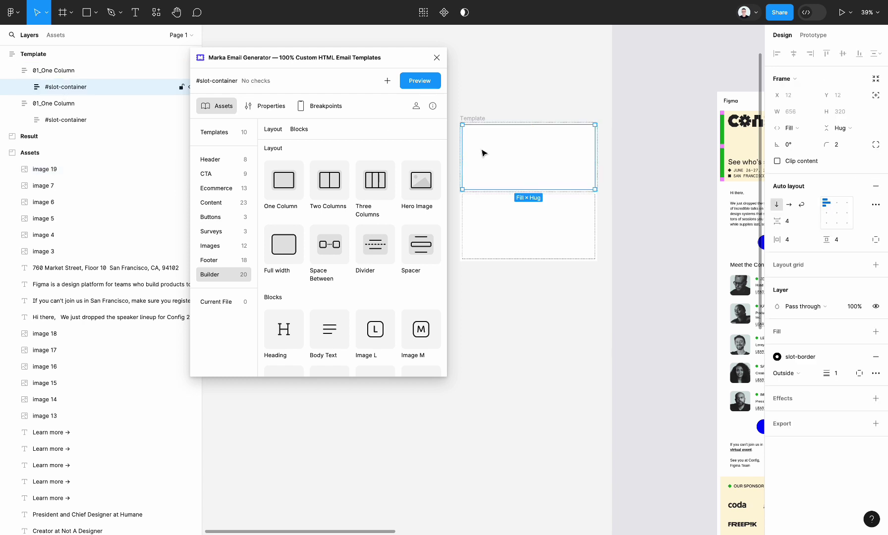
key("super+v")
- Copy the Config banner image from the Assets frame into the second One Column slot and set its width to fill the container
scroll(567, 166, "right", 8)
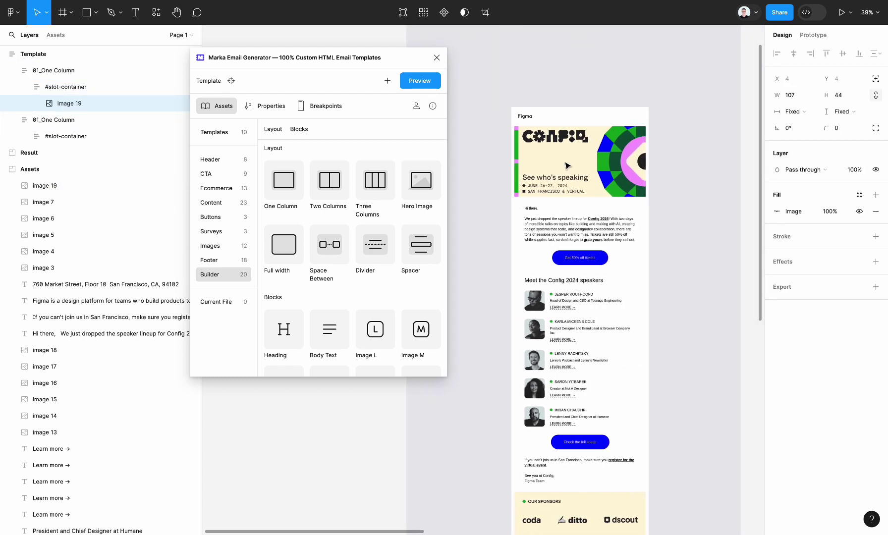
left_click(699, 161)
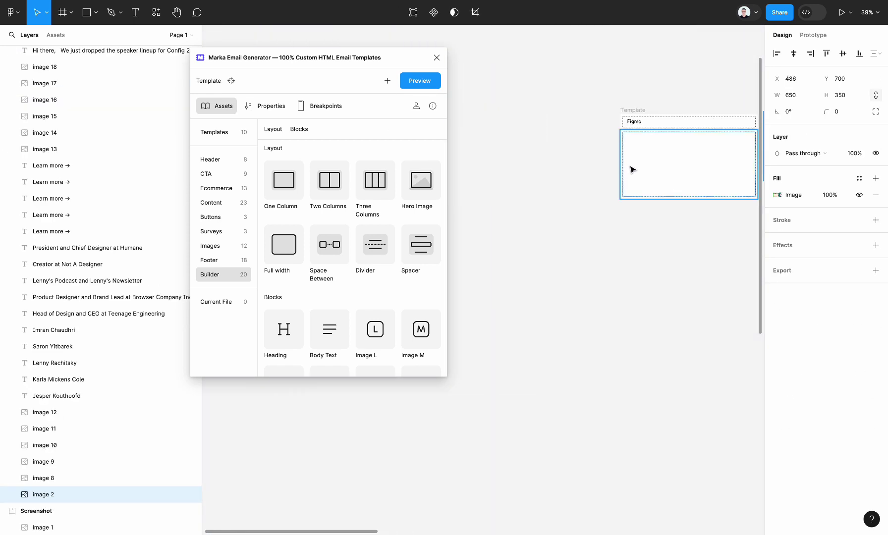
double_click(678, 167)
key("super+v")
scroll(677, 166, "right", 2)
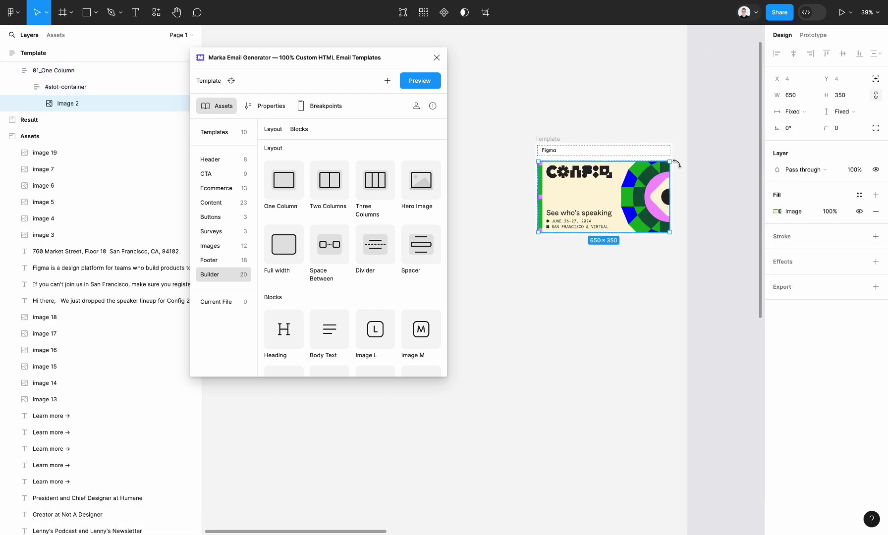
left_click(803, 112)
left_click(802, 124)
left_click(685, 257)
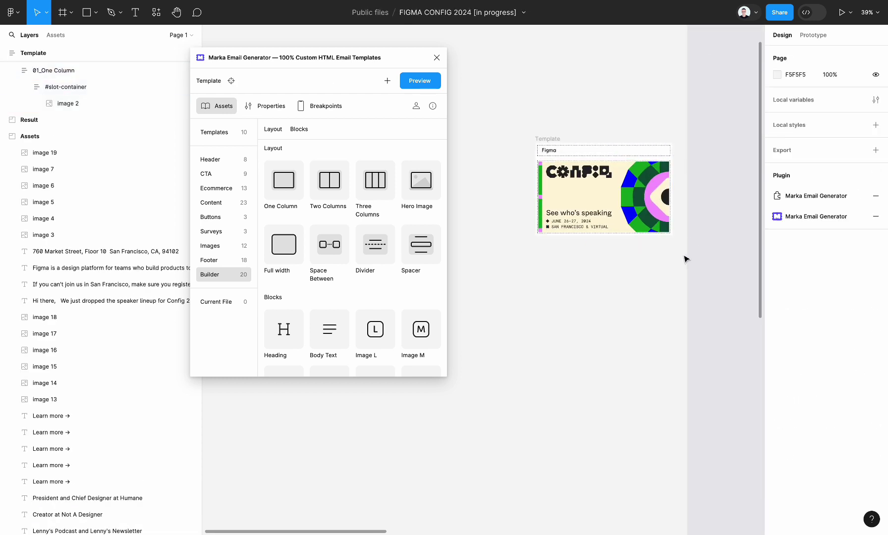
- Add another One Column layout block to the template below the Config banner
scroll(684, 257, "right", 9)
scroll(686, 258, "left", 5)
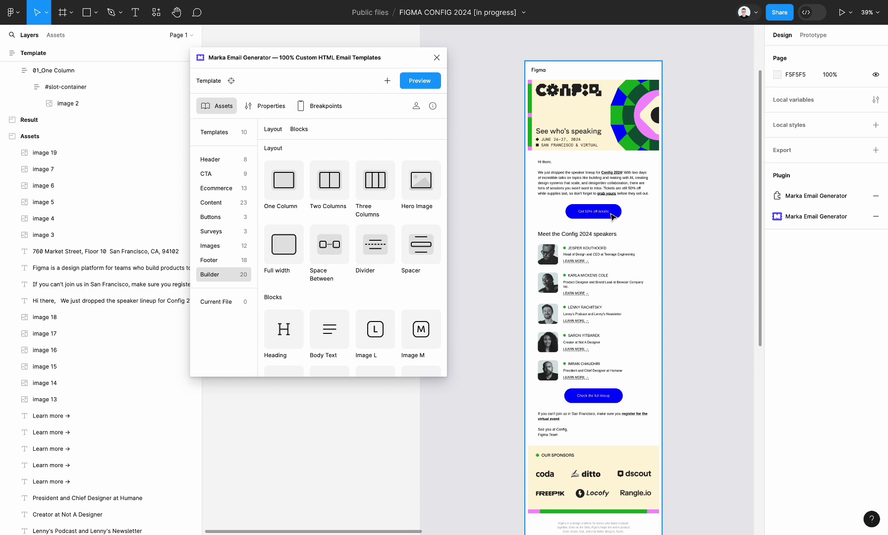
scroll(613, 216, "left", 8)
left_click(530, 97)
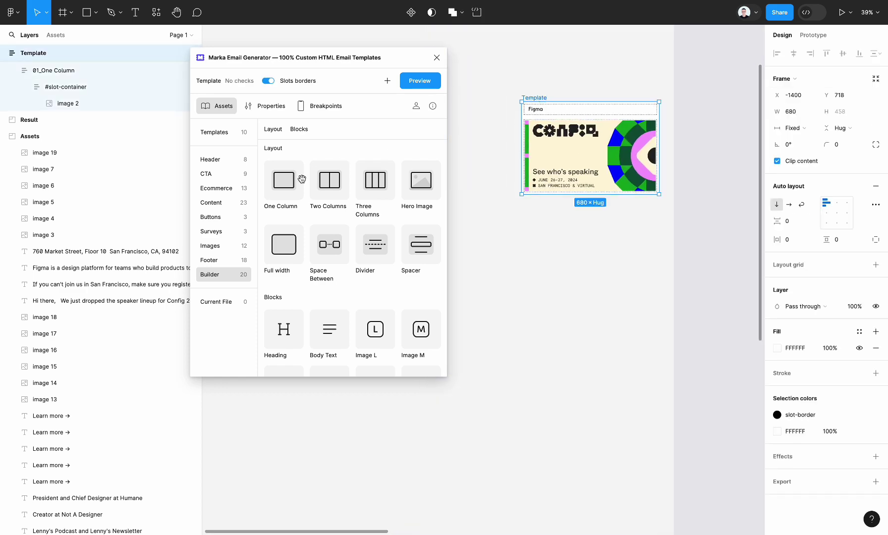
left_click_drag(302, 178, 575, 166)
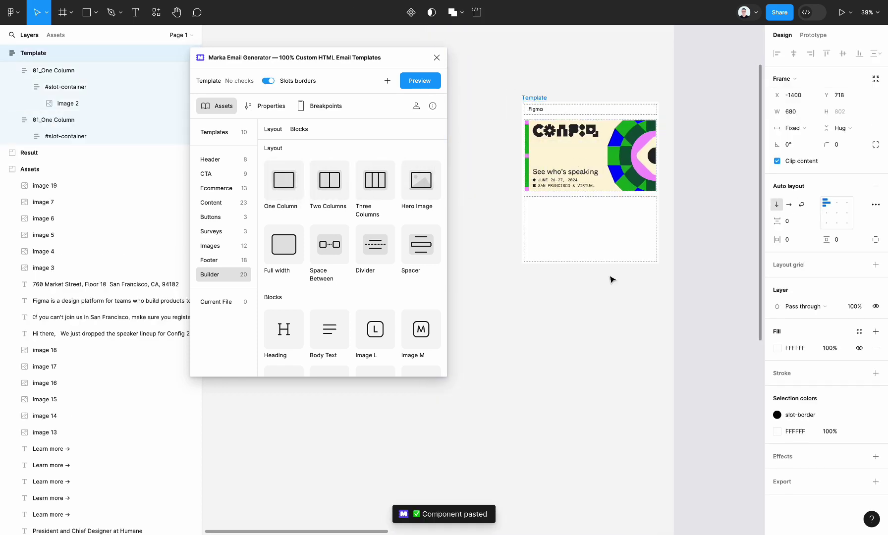
- Copy the "Hi there" intro text from the Assets frame into the slot of the new One Column block
scroll(613, 280, "right", 12)
left_click(594, 214)
scroll(595, 214, "left", 5)
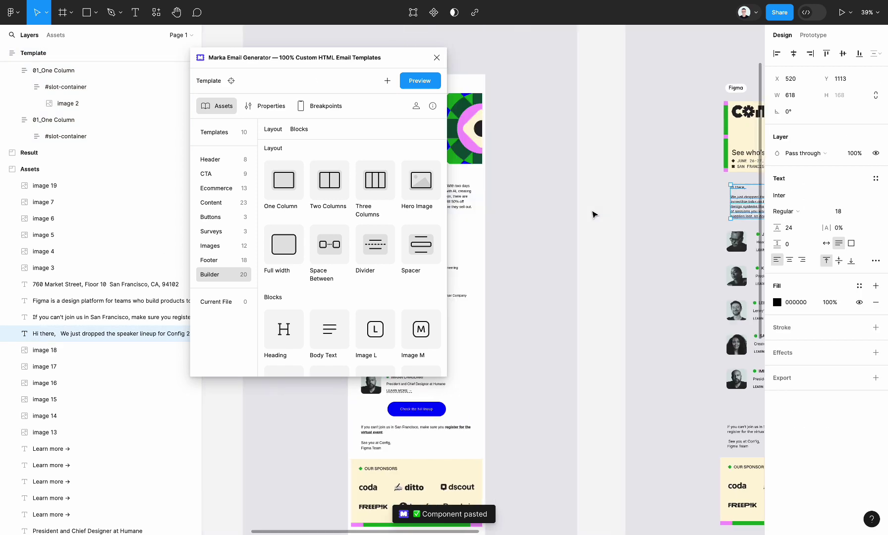
scroll(595, 214, "left", 7)
double_click(548, 226)
key("super+v")
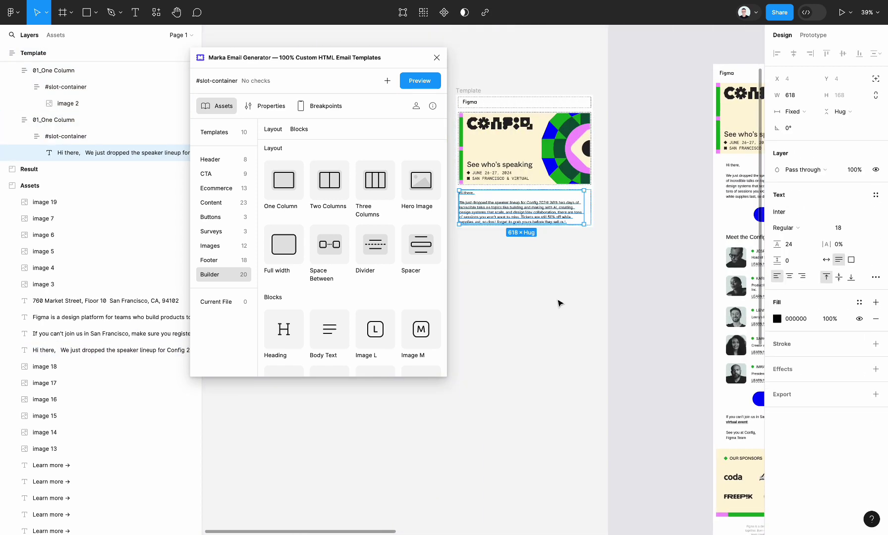
- Set the intro text's horizontal sizing to Fill container
left_click(560, 304)
scroll(560, 303, "left", 2)
left_click(570, 228)
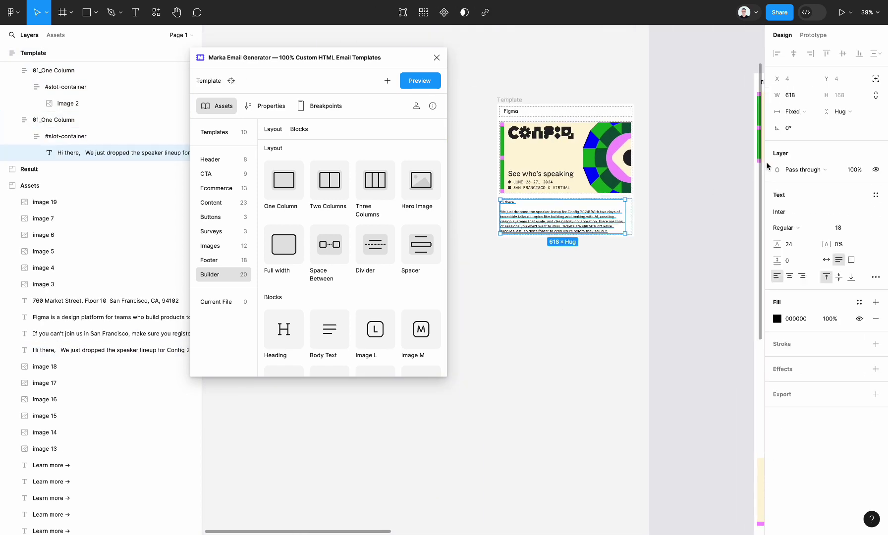
left_click(792, 111)
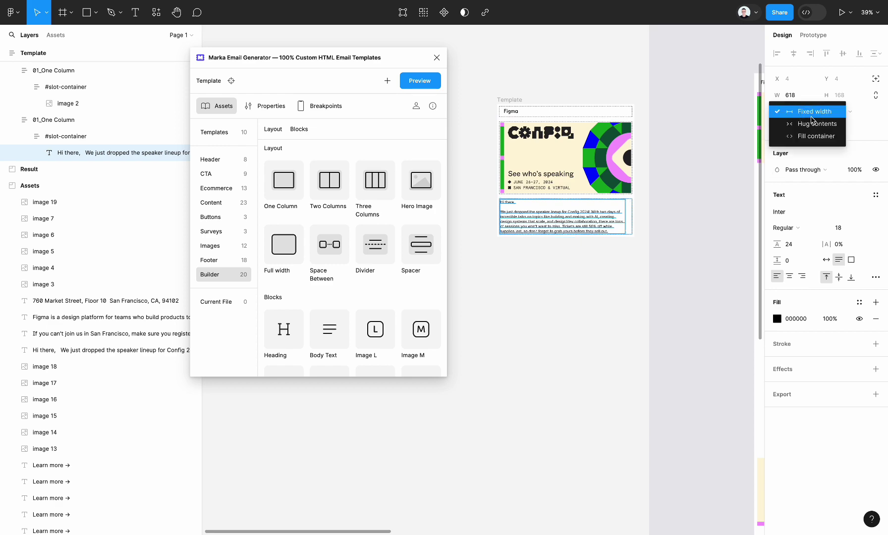
left_click(793, 136)
left_click(593, 275)
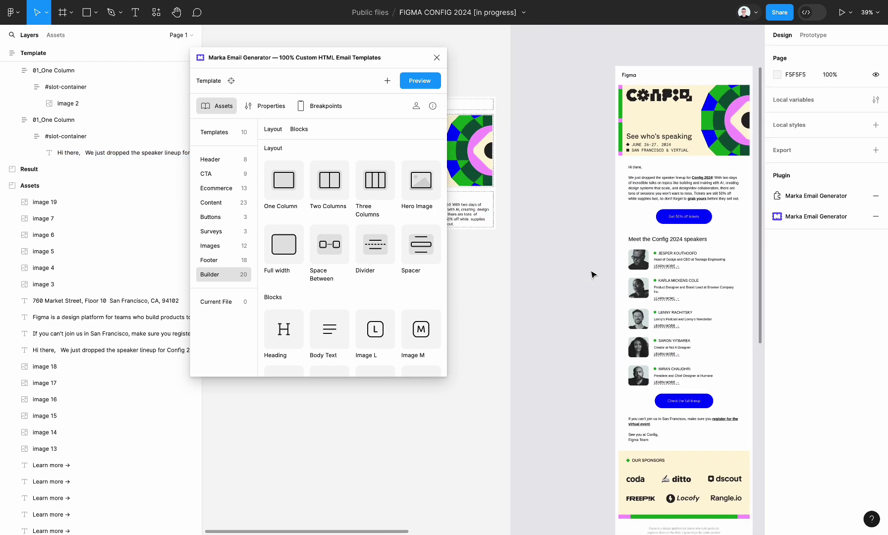
- Set the horizontal padding of the intro text's One Column block to 61, using the reference email as a guide
scroll(594, 275, "right", 1)
scroll(593, 275, "left", 1)
scroll(593, 275, "right", 3)
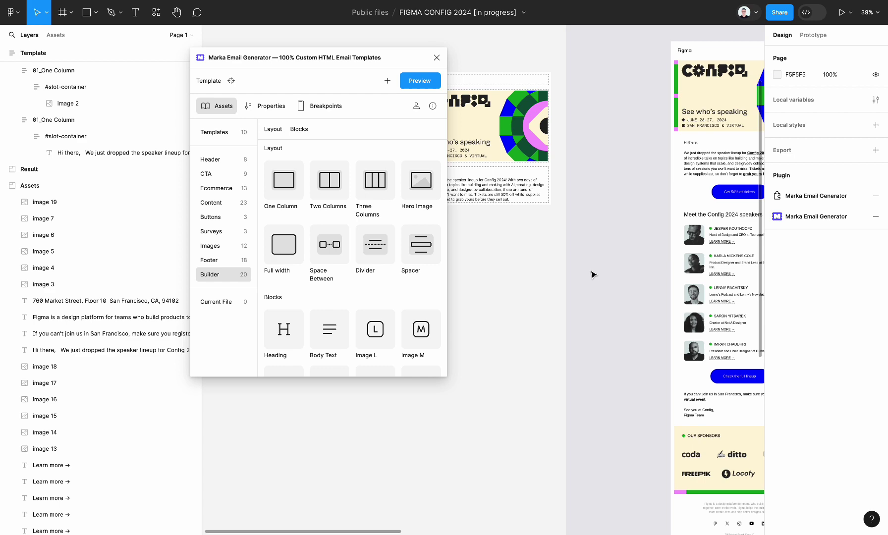
scroll(581, 275, "up", 5)
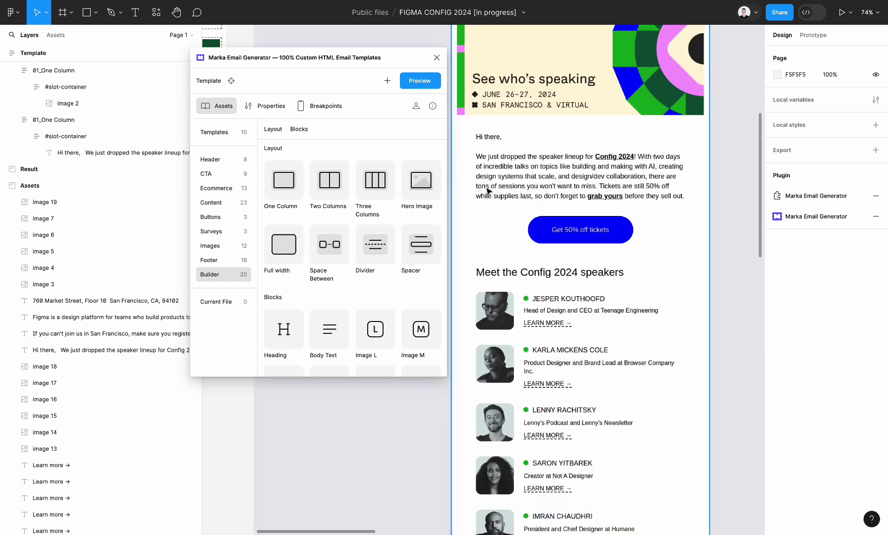
scroll(485, 193, "left", 8)
left_click(520, 226)
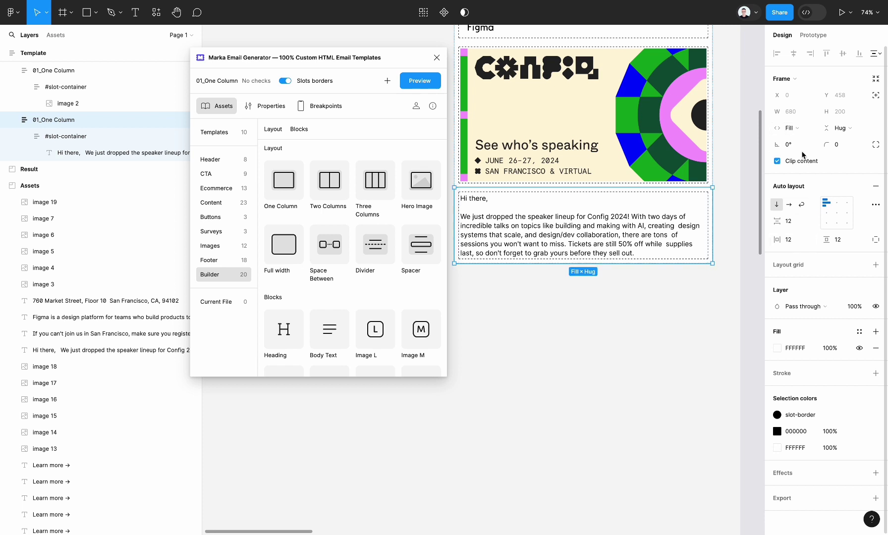
left_click(797, 242)
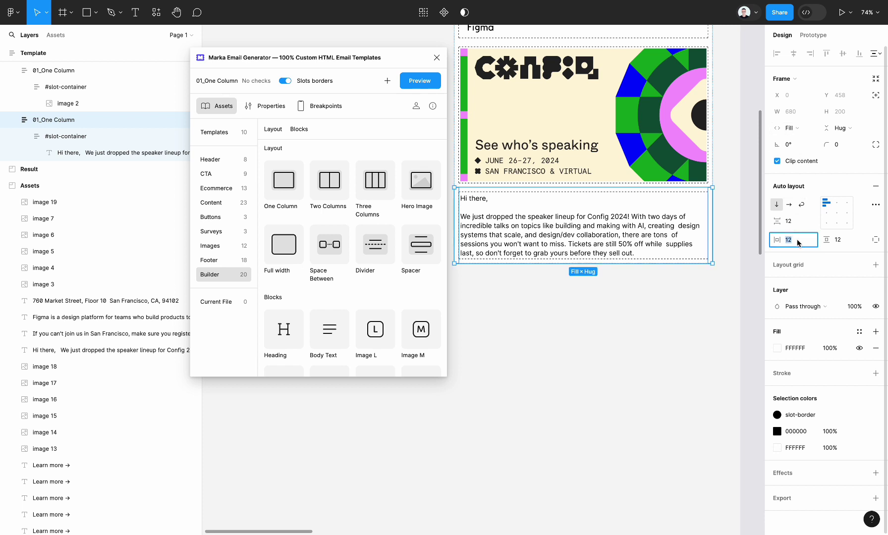
key("Up")
key("Up")
key("Up")
key("Up")
key("Up")
key("Up")
key("Up")
key("Up")
key("Up")
key("Up")
key("Up")
key("Up")
key("Up")
key("Up")
key("Up")
key("Up")
key("Up")
key("Up")
key("Up")
key("Up")
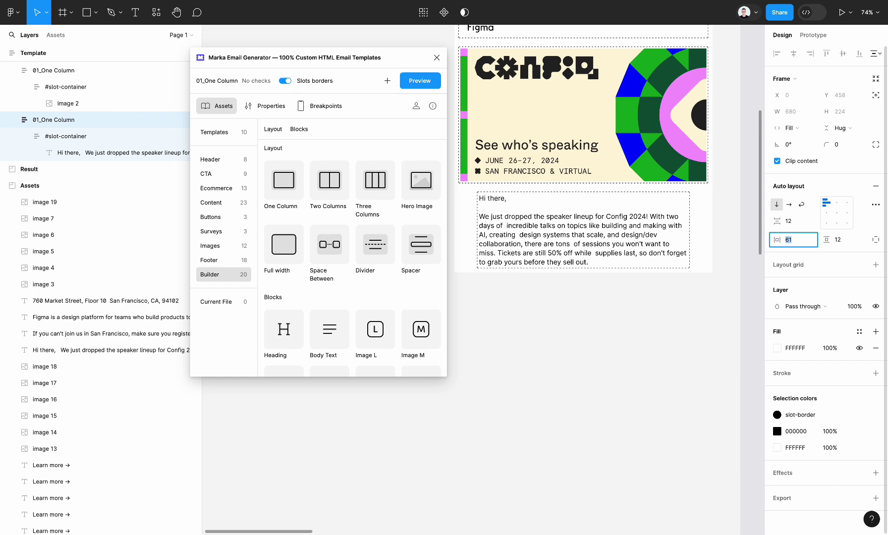
key("Escape")
key("Escape")
- Add a Button block beneath the intro text in the same One Column slot of the template
scroll(694, 380, "down", 5)
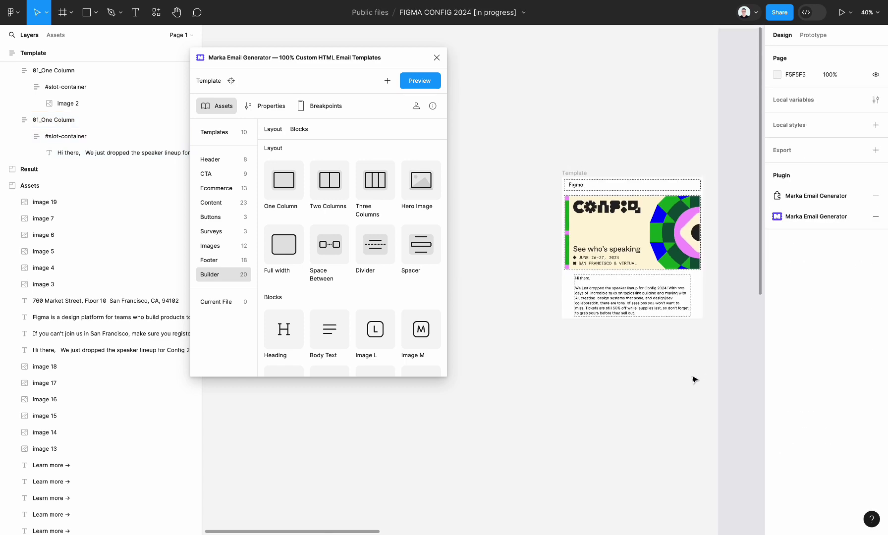
scroll(694, 380, "down", 1)
scroll(643, 215, "left", 5)
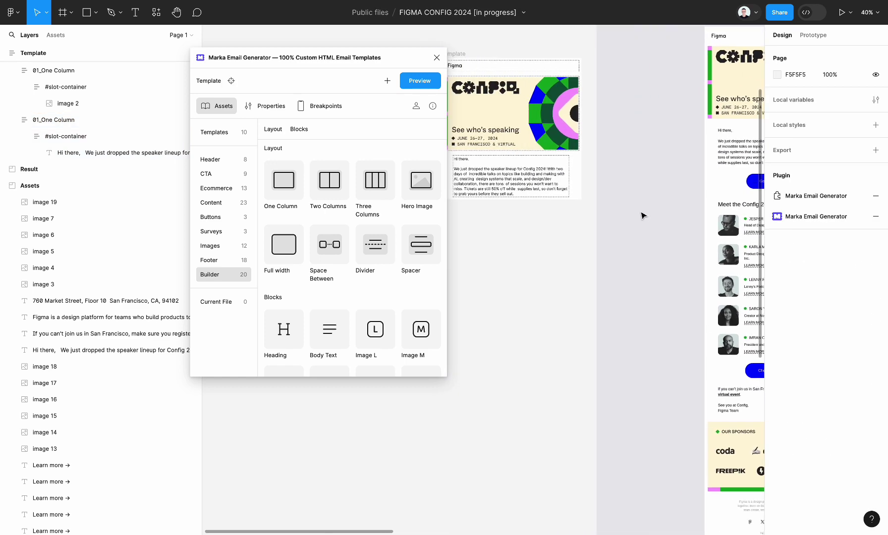
left_click(511, 70)
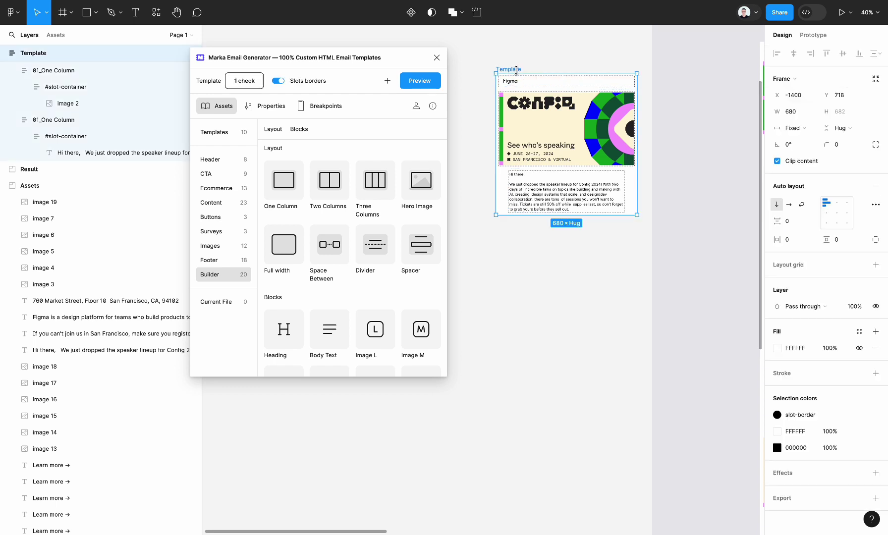
scroll(367, 272, "down", 4)
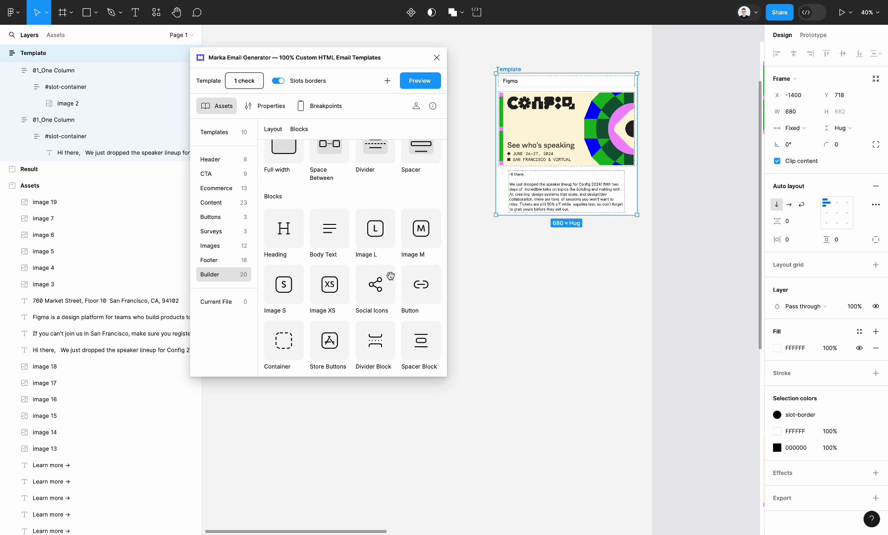
left_click_drag(420, 287, 555, 196)
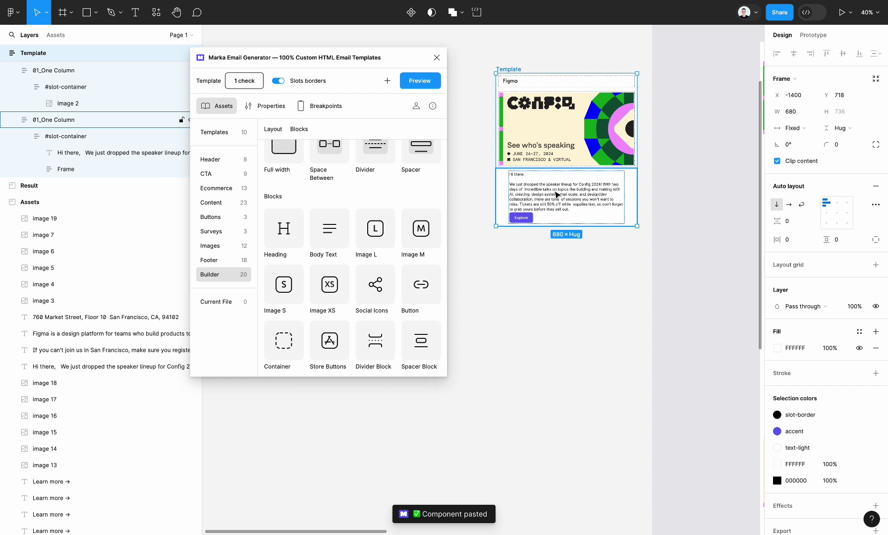
- Align the contents of the Explore button's frame to top center
double_click(556, 219)
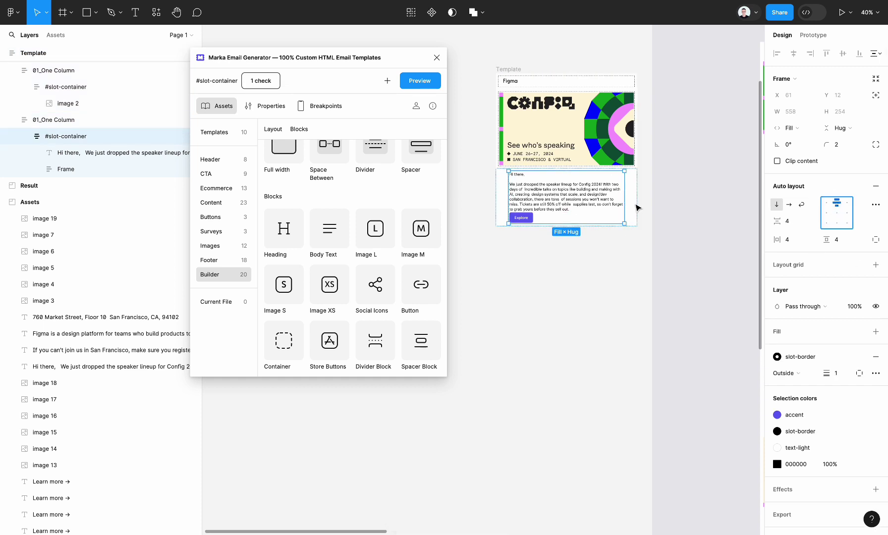
left_click(526, 219)
left_click(837, 203)
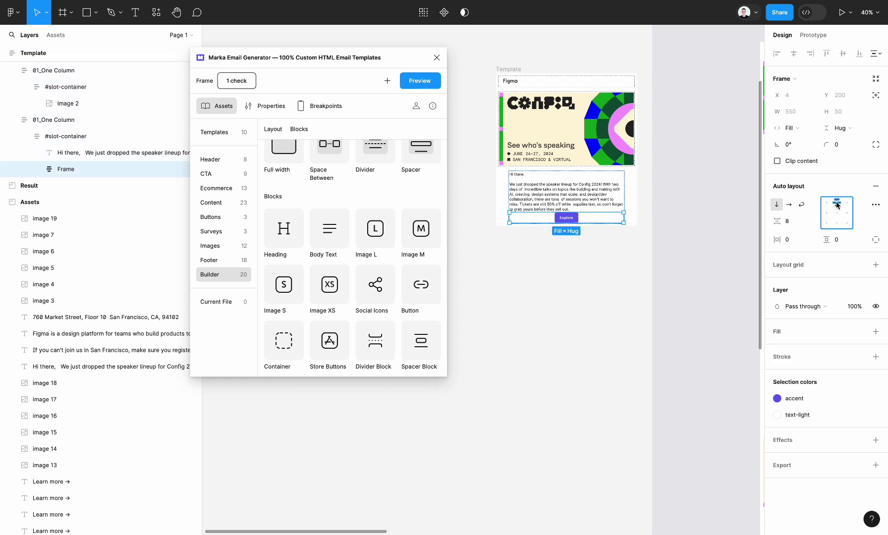
left_click(589, 264)
scroll(589, 263, "right", 3)
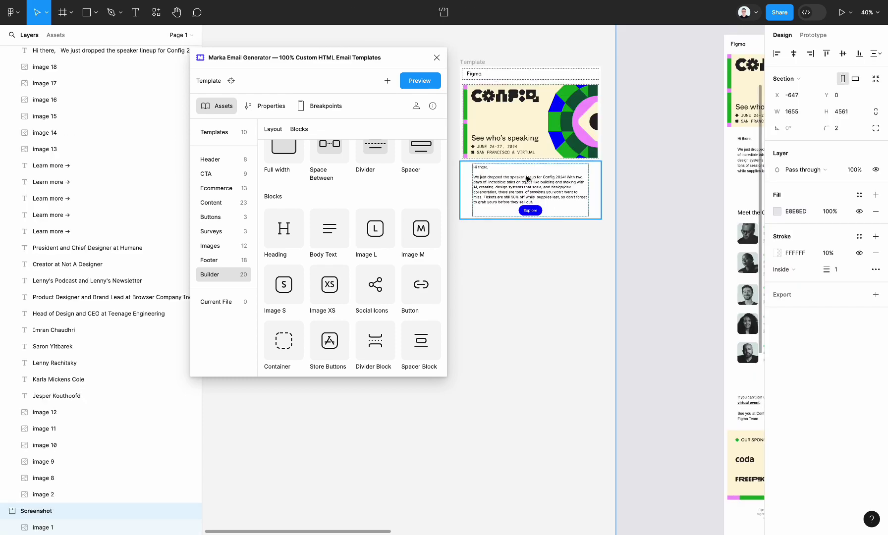
- Set the vertical spacing between the intro text and the button in their slot container to 44
double_click(526, 178)
scroll(644, 218, "right", 5)
scroll(643, 218, "up", 5)
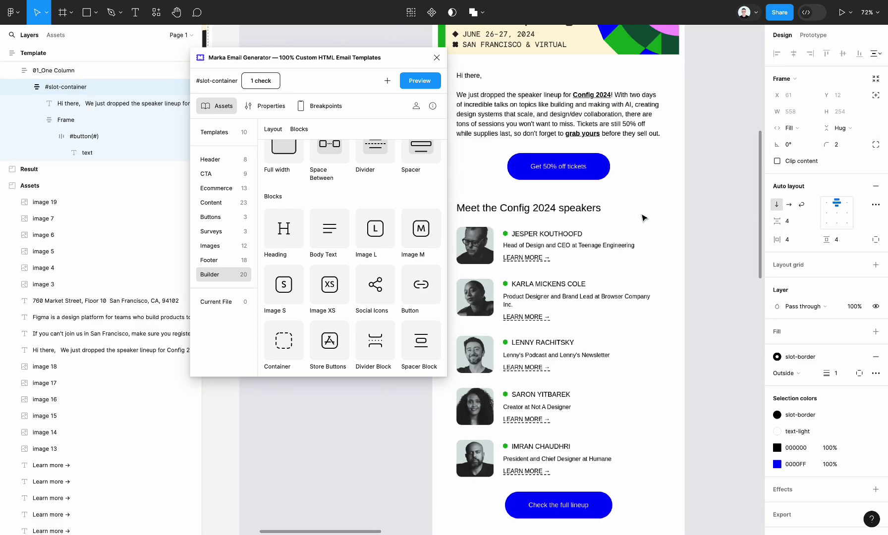
scroll(552, 155, "up", 10)
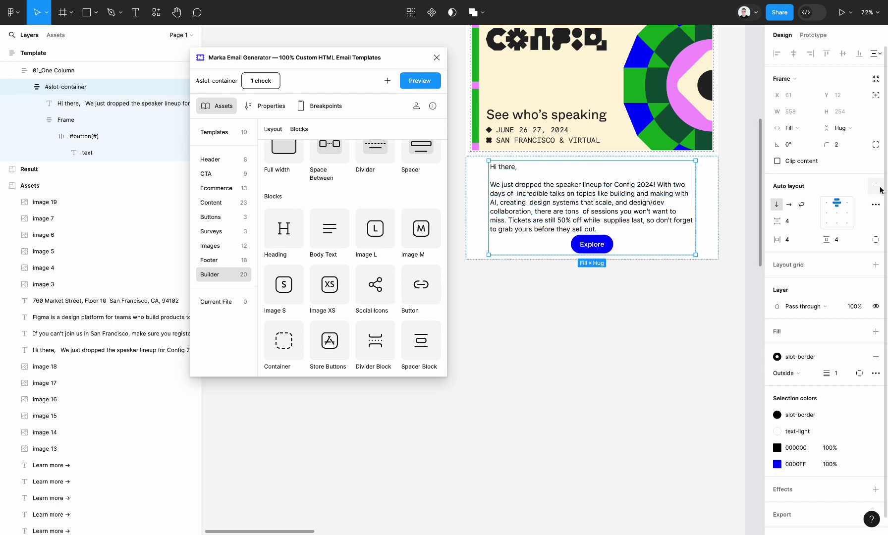
left_click(795, 223)
key("shift+Up")
key("shift+Up")
key("shift+Up")
key("shift+Up")
key("shift+Up")
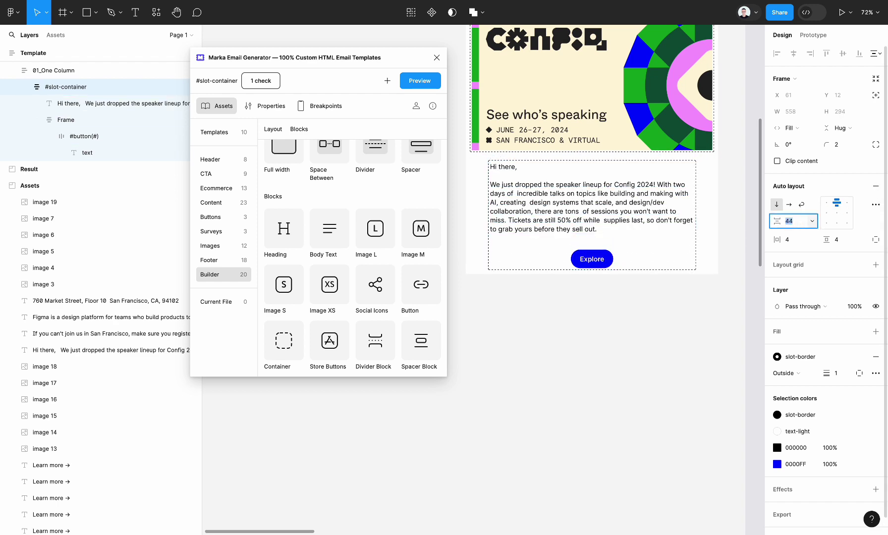
left_click(623, 367)
- Copy the first speaker's photo, green marker, name, job title and Learn more text from the Assets frame onto the empty canvas below the template
scroll(624, 366, "down", 5)
scroll(625, 367, "right", 10)
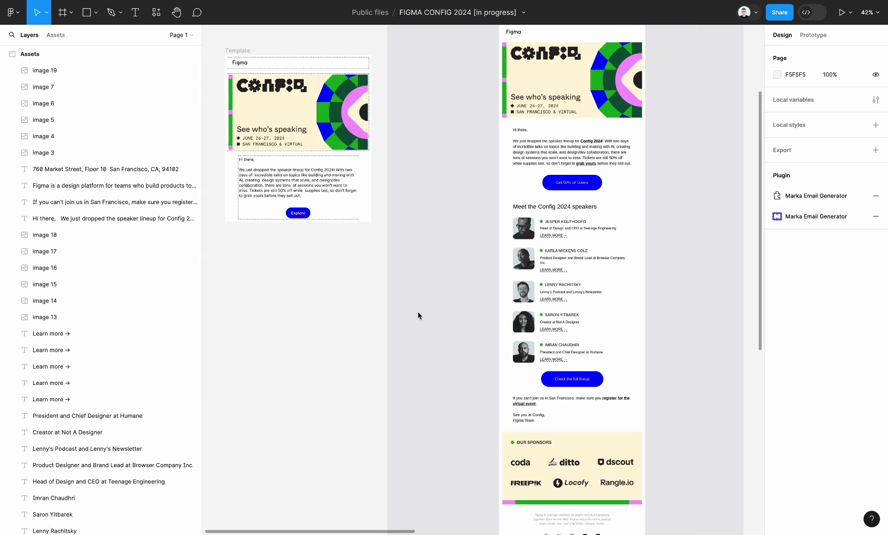
scroll(589, 265, "up", 3)
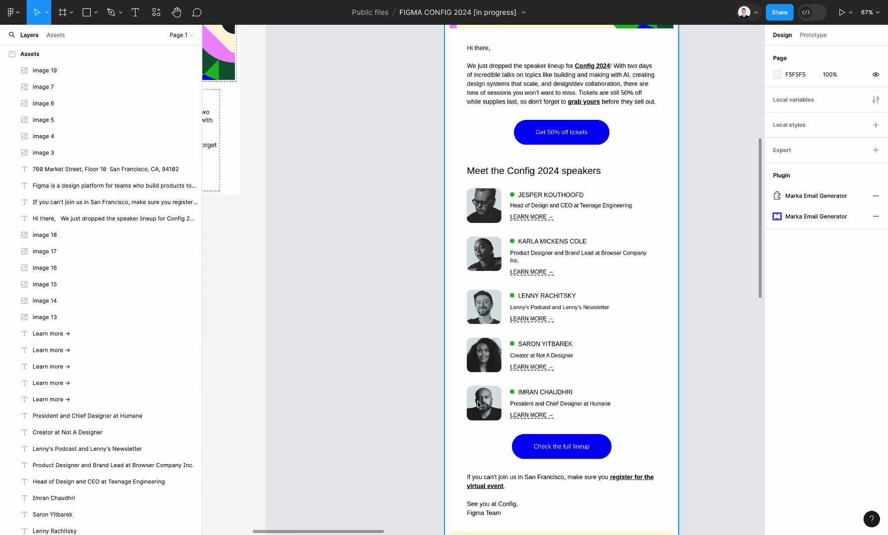
scroll(524, 291, "down", 2)
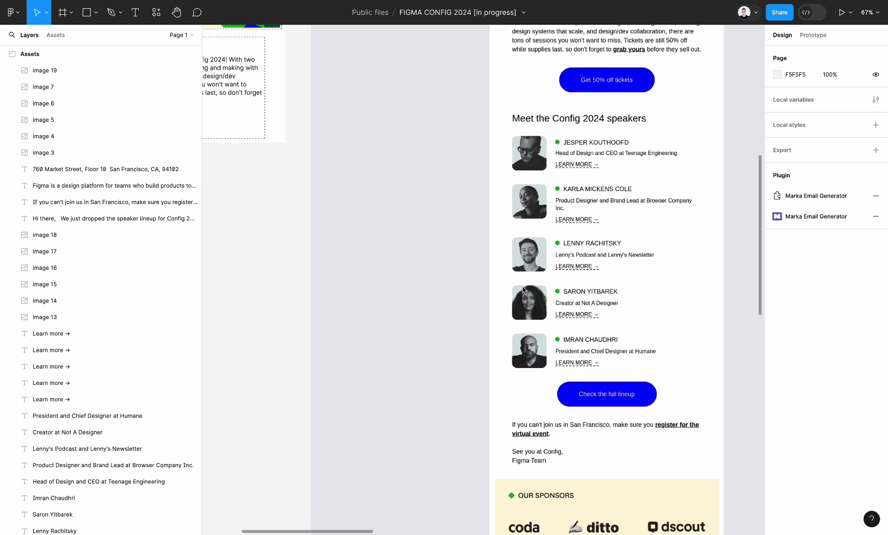
scroll(524, 291, "down", 3)
scroll(523, 290, "right", 6)
left_click_drag(522, 191, 265, 208)
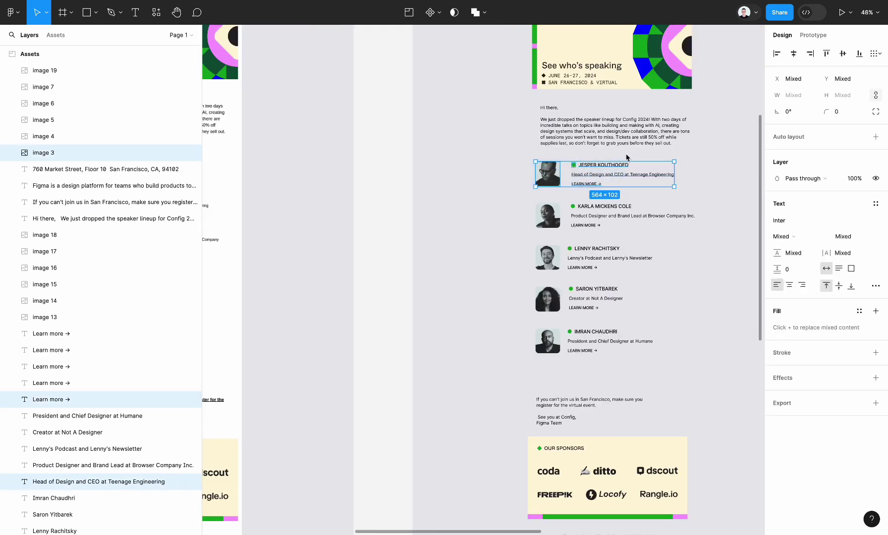
scroll(604, 158, "down", 5)
left_click(605, 163)
- Examine how the photo, green marker, name, job title and Learn more link are arranged in the reference email's speaker rows
scroll(264, 208, "up", 5)
scroll(486, 205, "right", 2)
scroll(485, 206, "up", 4)
scroll(486, 206, "up", 2)
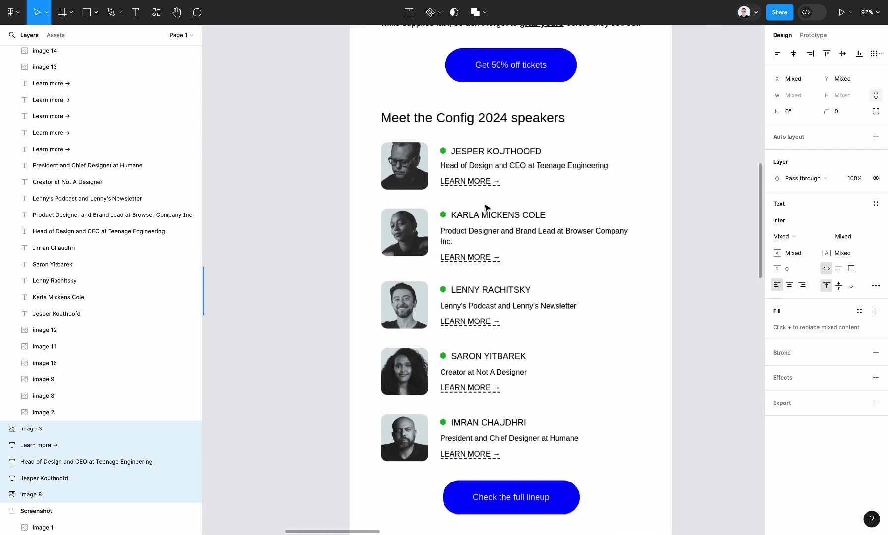
scroll(492, 191, "up", 5)
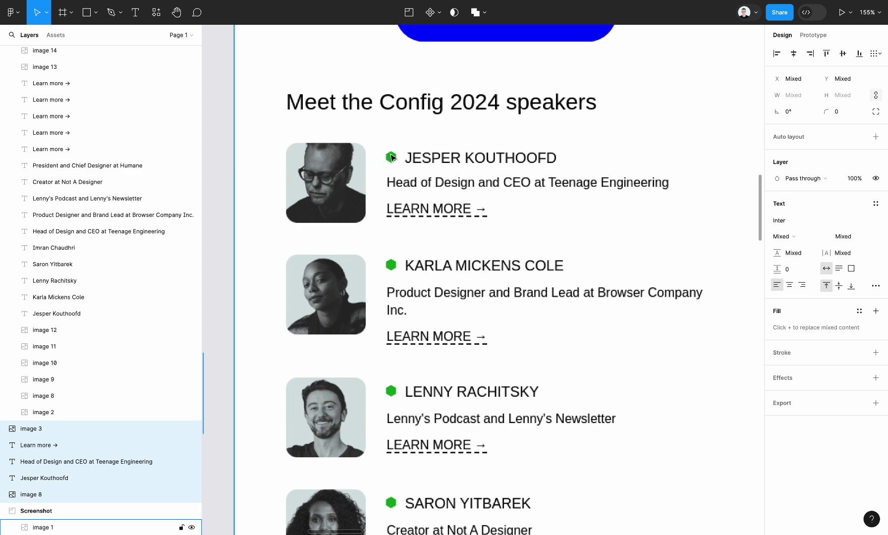
scroll(452, 165, "down", 5)
scroll(452, 165, "left", 6)
scroll(453, 165, "right", 5)
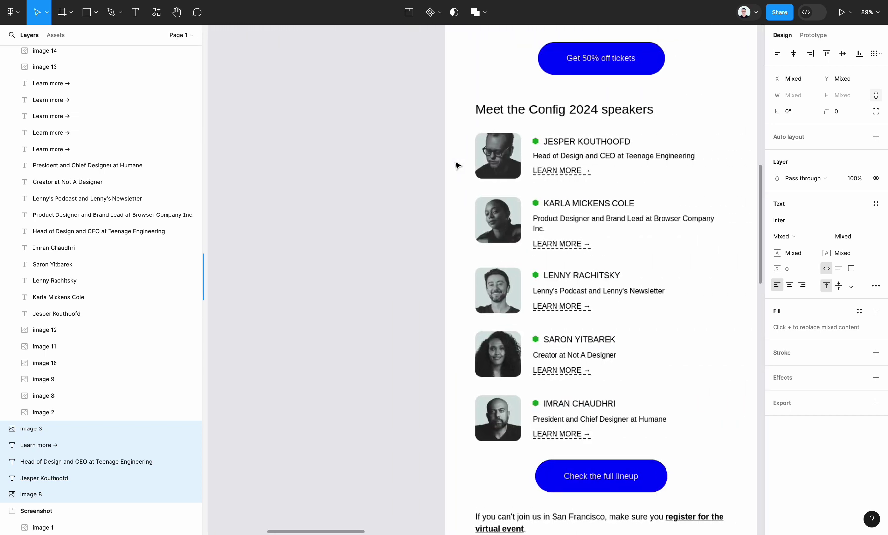
scroll(427, 193, "left", 5)
left_click(340, 207)
scroll(339, 204, "left", 2)
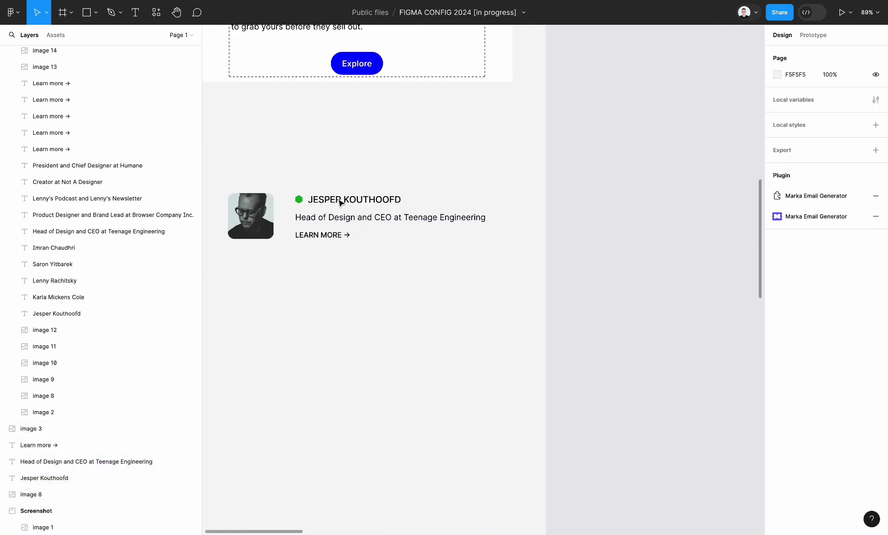
- Wrap the first speaker's green marker and name text in a horizontal auto layout frame
scroll(340, 203, "up", 5)
scroll(342, 200, "up", 2)
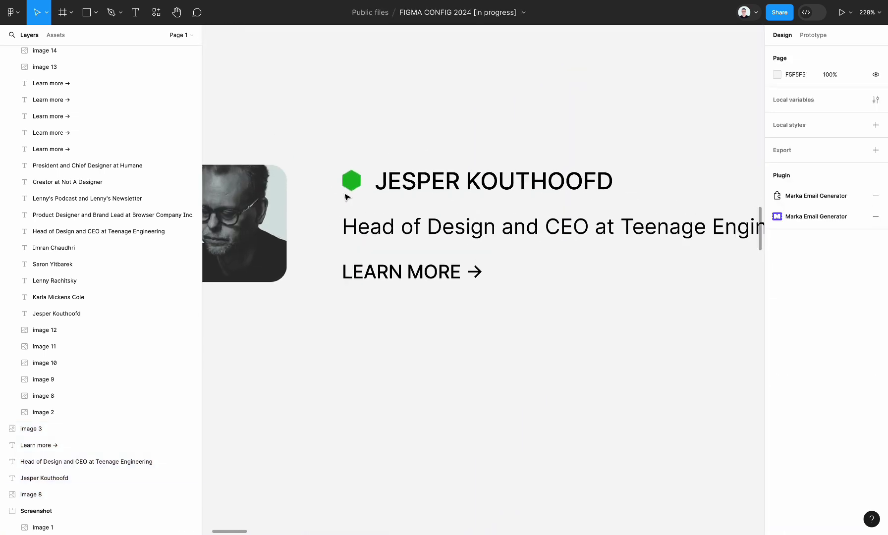
left_click(446, 186)
left_click(354, 183)
left_click_drag(304, 105, 489, 193)
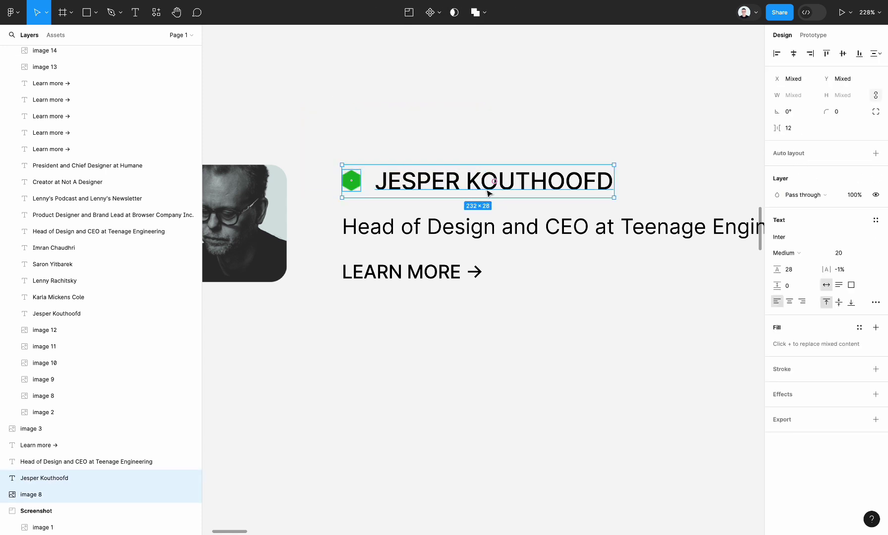
key("shift+a")
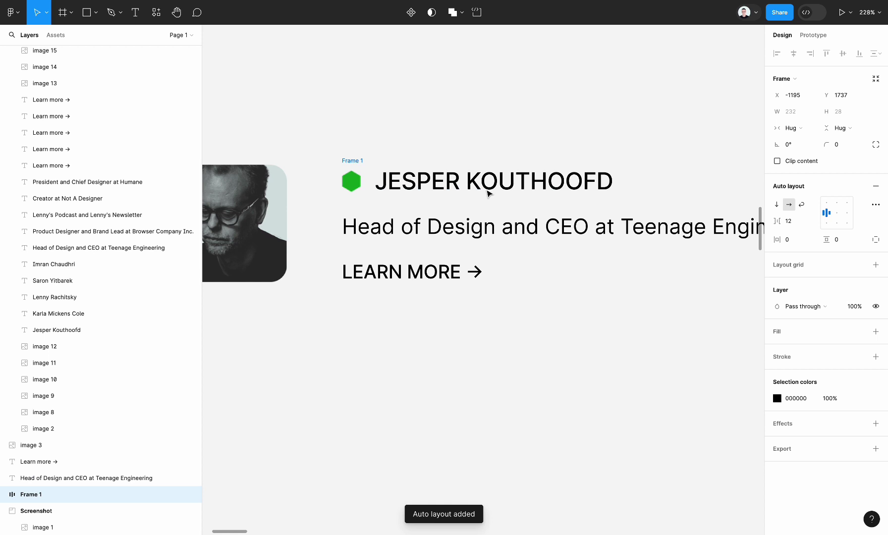
- Set the speaker name's horizontal sizing to Fill container and widen its auto layout frame to 288
left_click(512, 192)
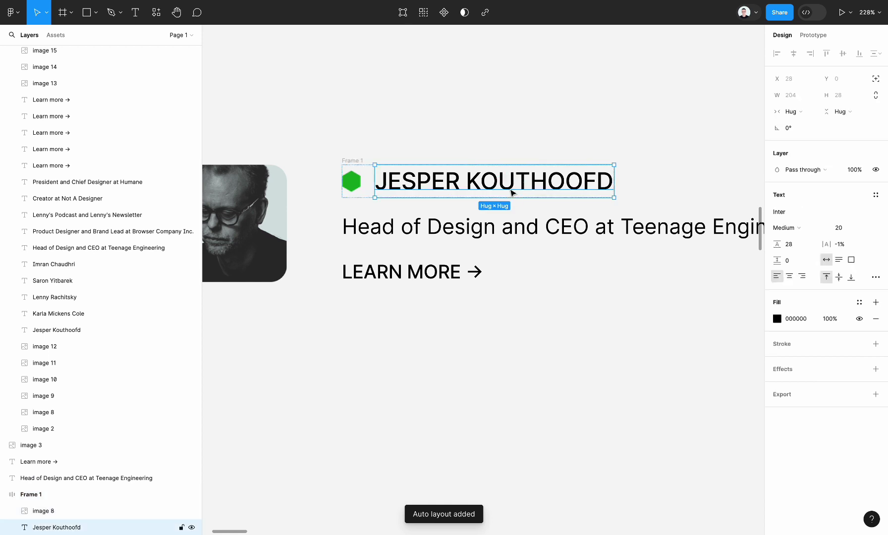
left_click(797, 120)
left_click(799, 123)
left_click(287, 123)
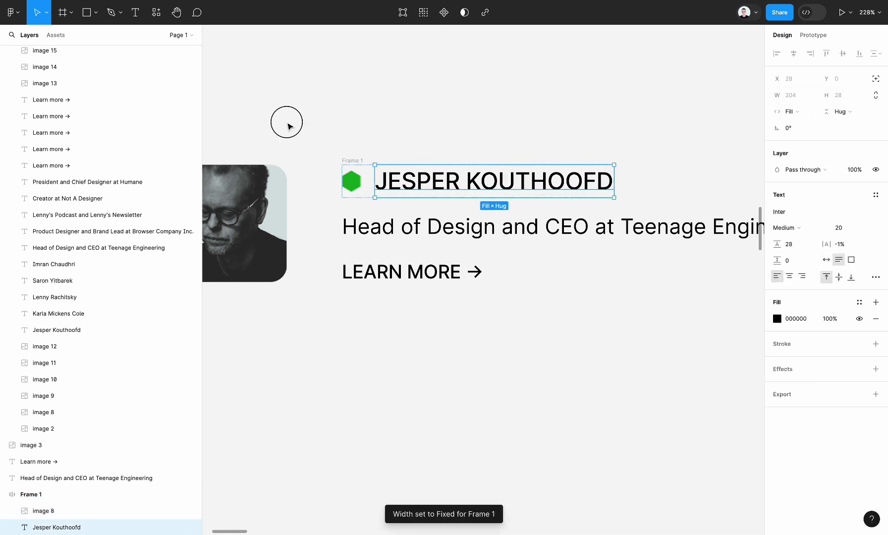
left_click(362, 165)
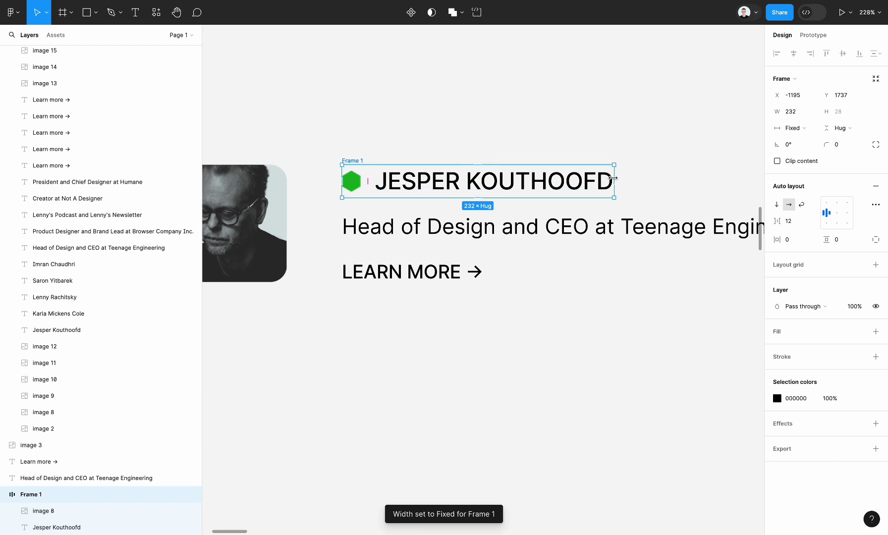
left_click_drag(613, 177, 663, 184)
left_click(571, 234)
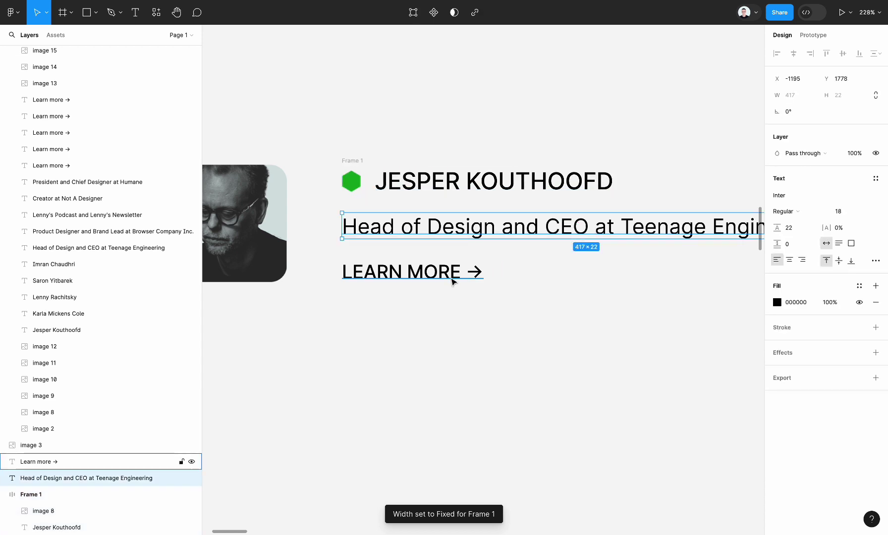
scroll(427, 267, "down", 3)
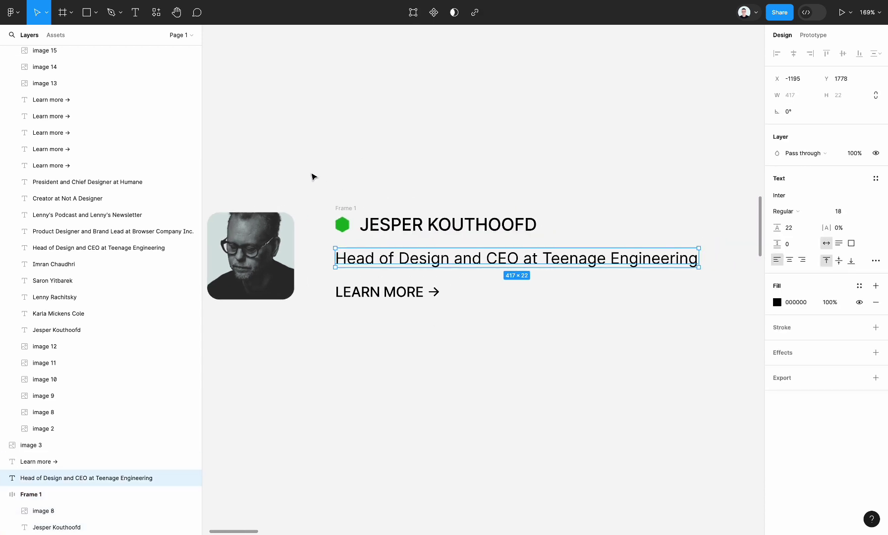
left_click(352, 205)
left_click(355, 259)
left_click(353, 320)
left_click_drag(297, 362, 570, 171)
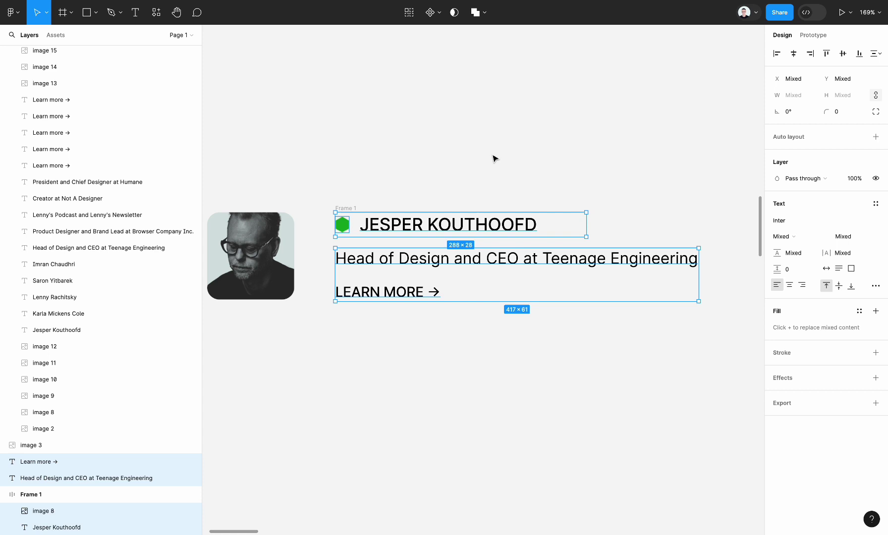
- Wrap the speaker's name row, job title and Learn more text together in a vertical auto layout frame
left_click(51, 494)
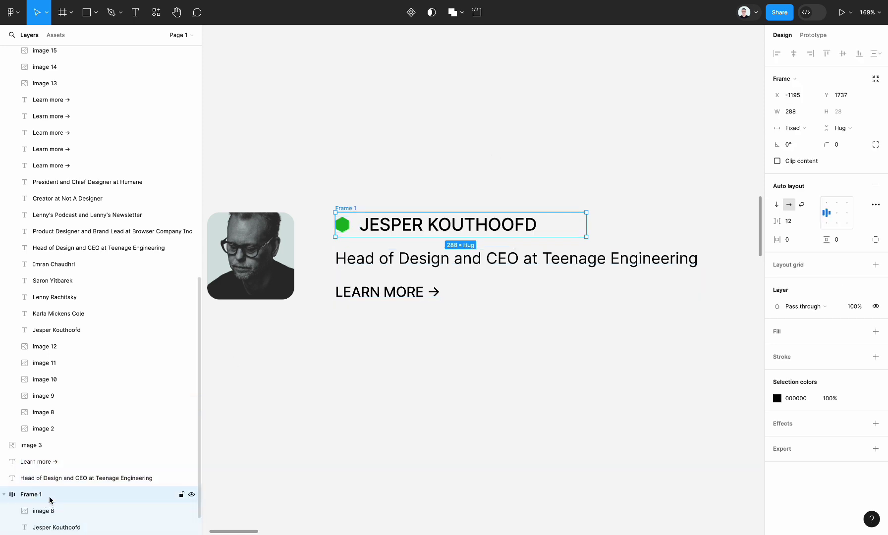
left_click(67, 479, "shift")
left_click(73, 462, "shift")
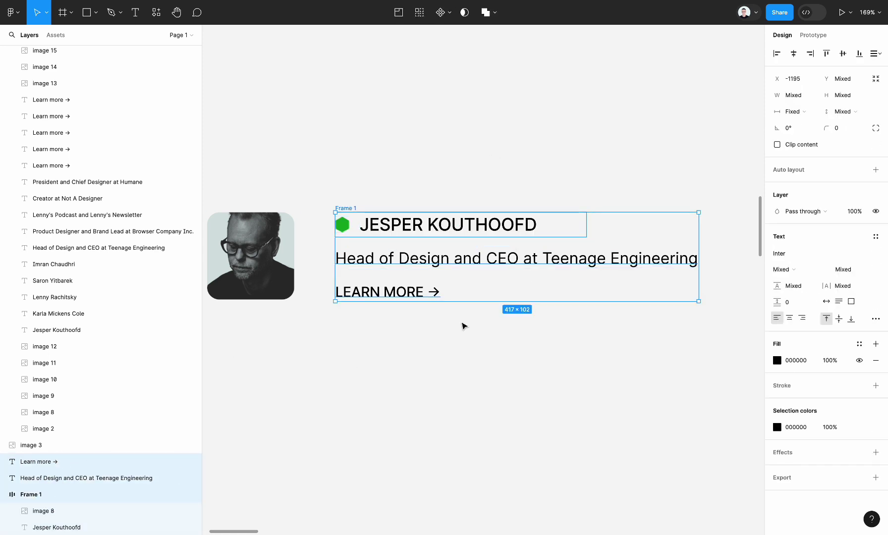
key("shift+a")
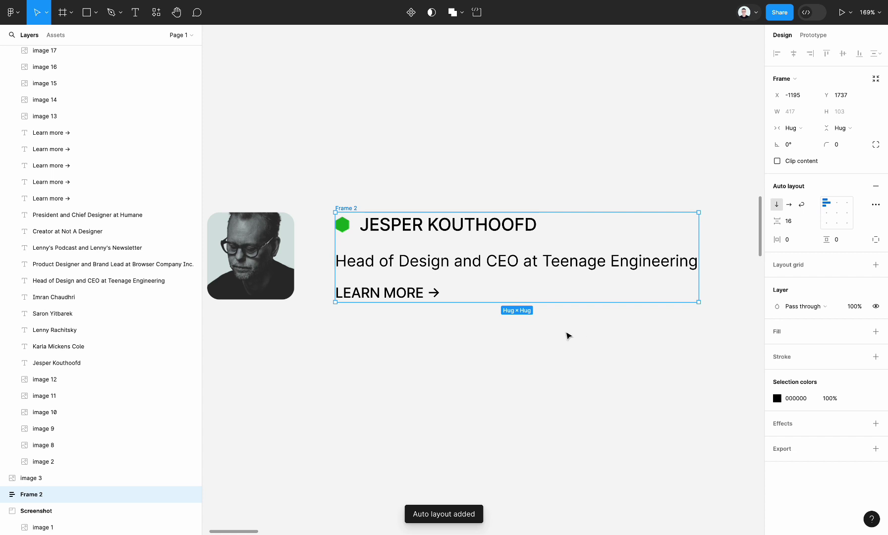
- Set the horizontal sizing of the speaker's name row, job title and Learn more text to Fill container
left_click(425, 228)
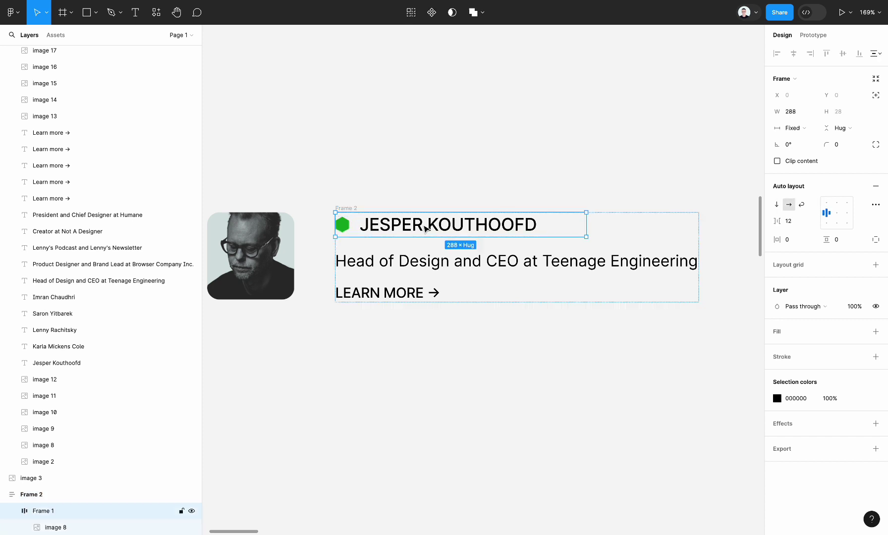
left_click(792, 128)
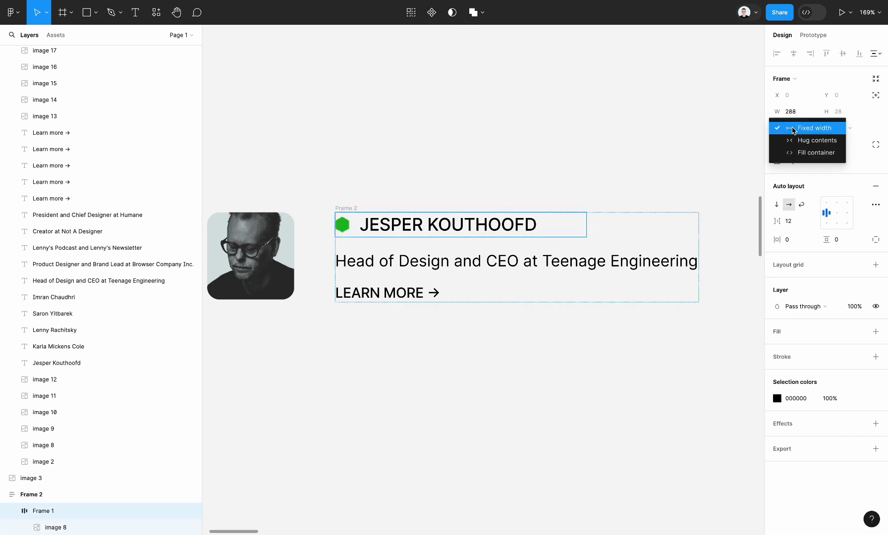
left_click(804, 153)
left_click(647, 261)
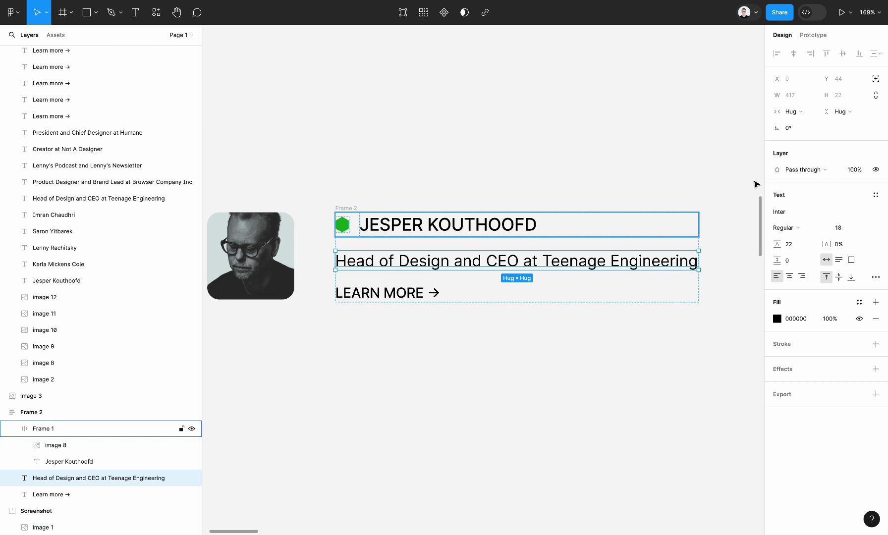
left_click(798, 112)
left_click(798, 126)
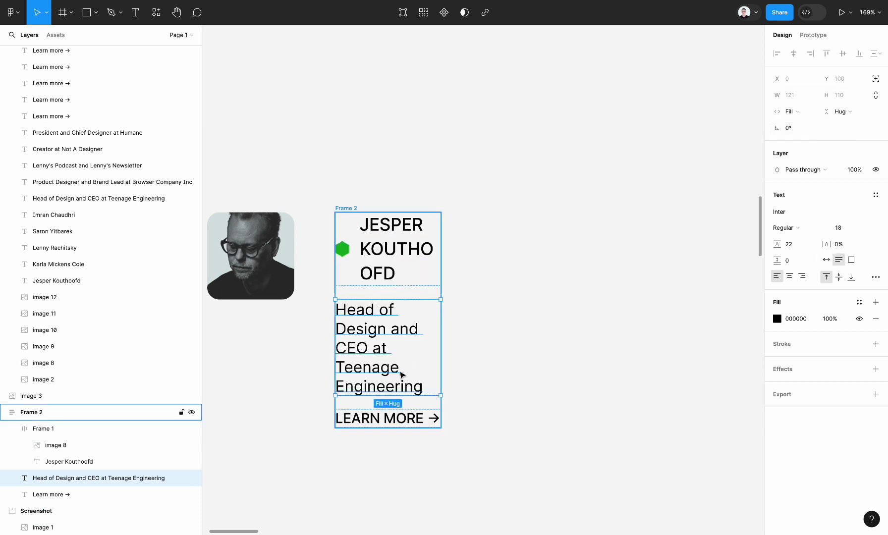
left_click(381, 419)
left_click(791, 112)
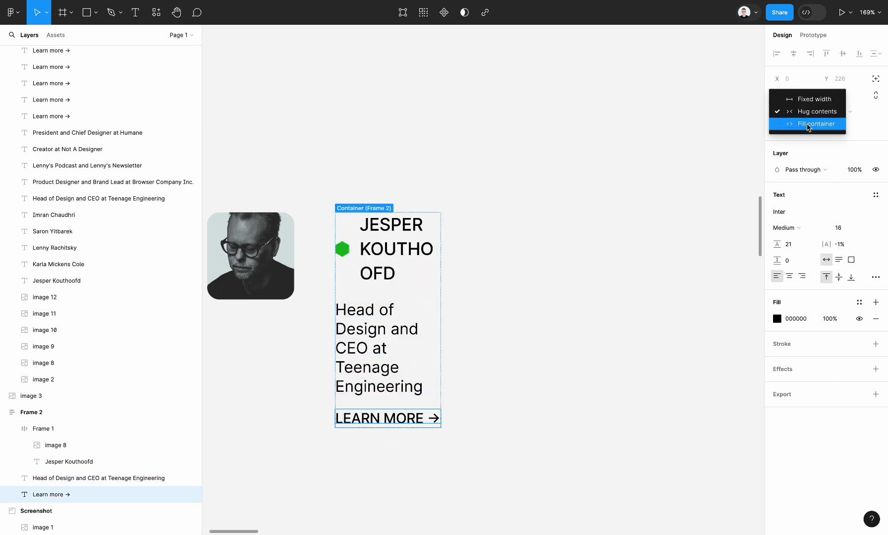
left_click(796, 125)
- Widen the speaker's vertical text frame to 432 and move it slightly closer to the photo
left_click(351, 209)
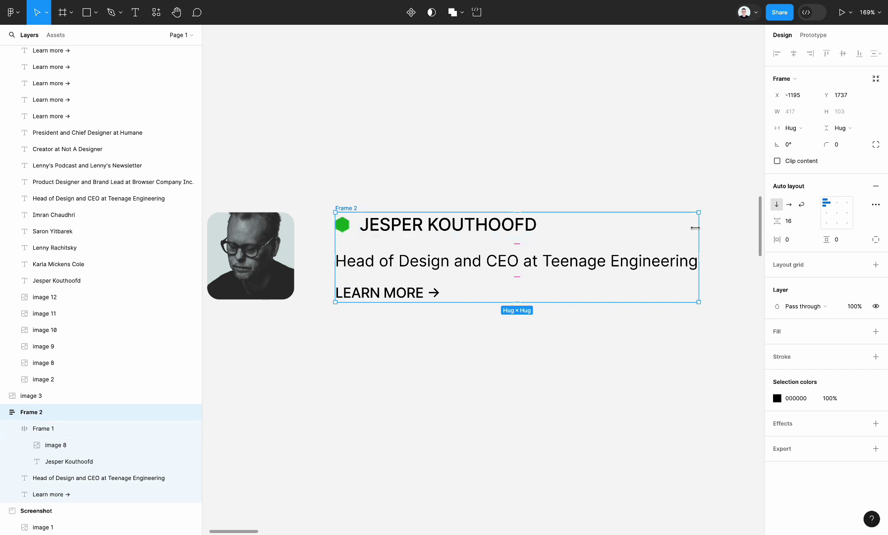
left_click_drag(698, 228, 712, 241)
left_click_drag(627, 240, 613, 238)
scroll(277, 359, "left", 5)
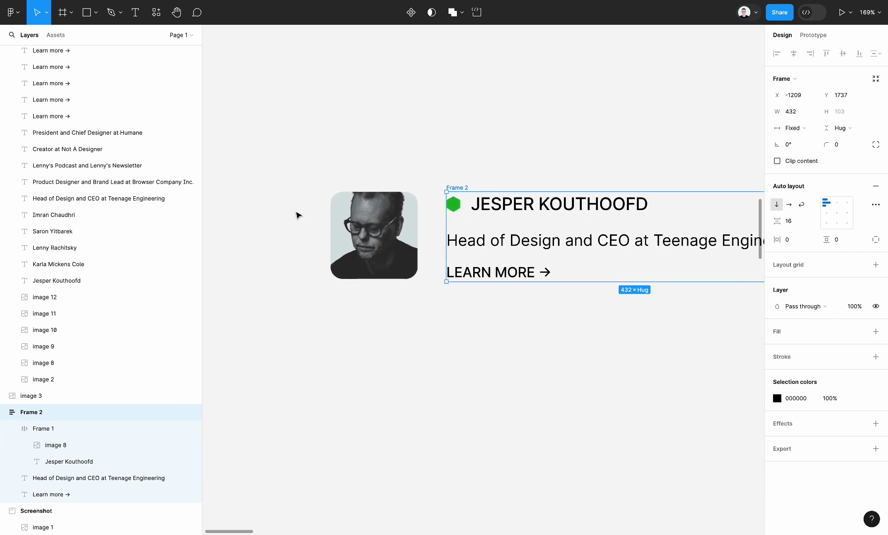
- Wrap the speaker photo and its text frame together in a horizontal auto layout frame
left_click(343, 221)
scroll(292, 139, "down", 3)
left_click_drag(247, 117, 738, 337)
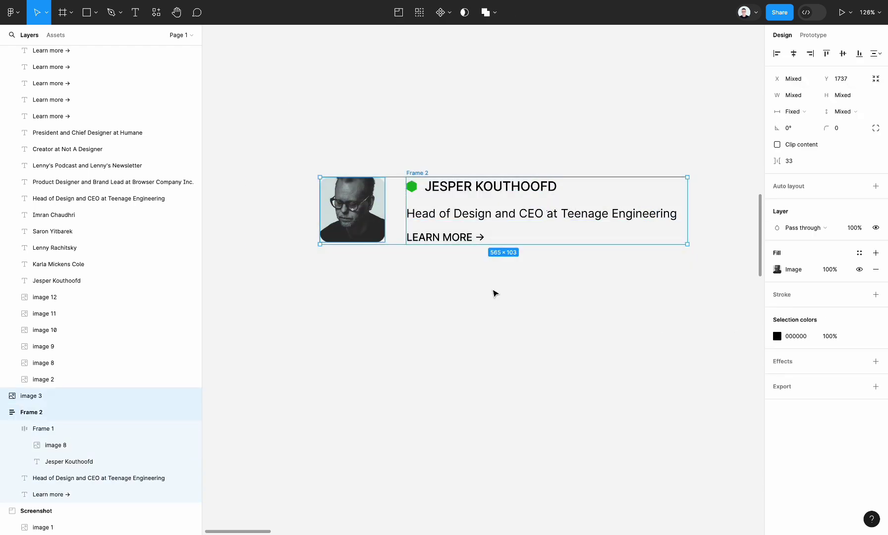
key("shift+a")
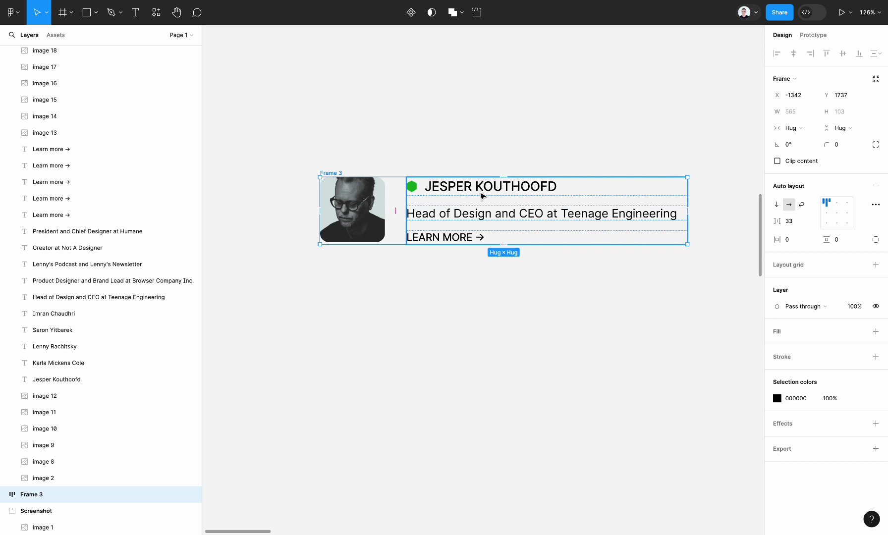
- Set the horizontal sizing of the text frame beside the speaker photo to Fill container
left_click(479, 214)
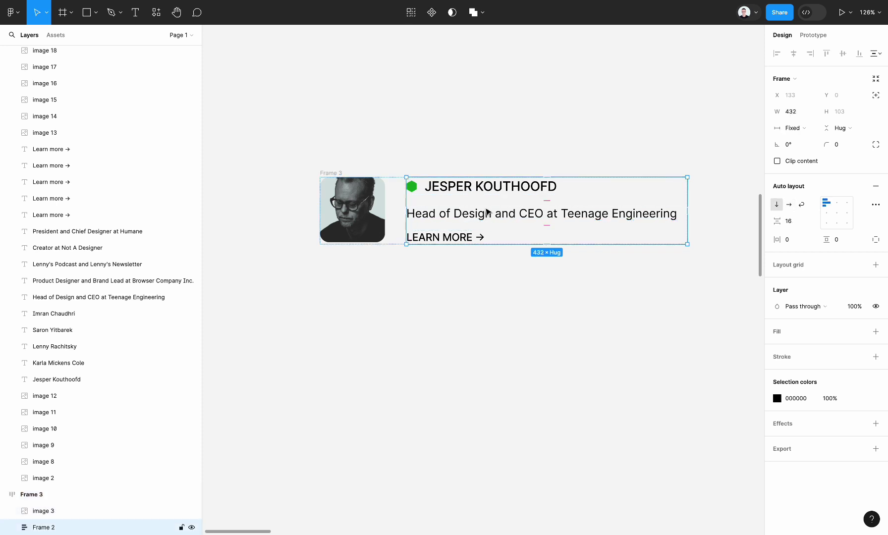
left_click(777, 130)
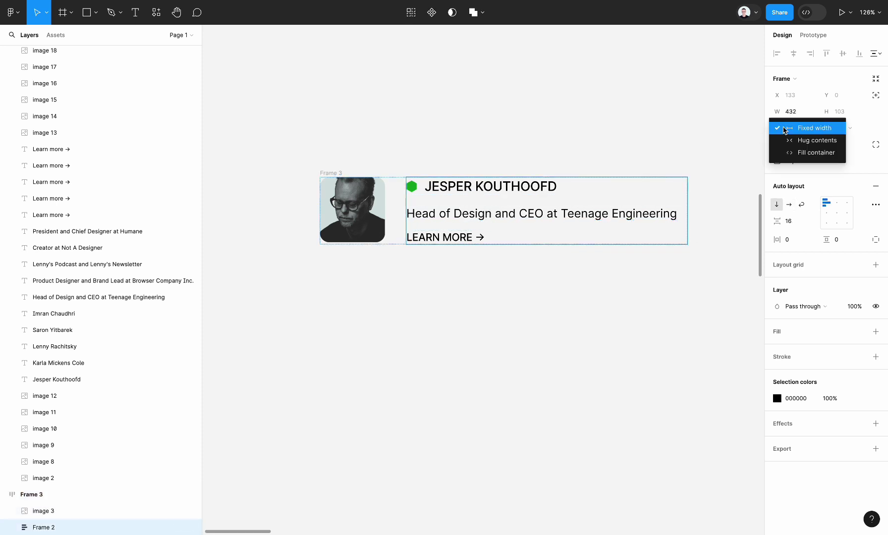
left_click(805, 153)
left_click(44, 511)
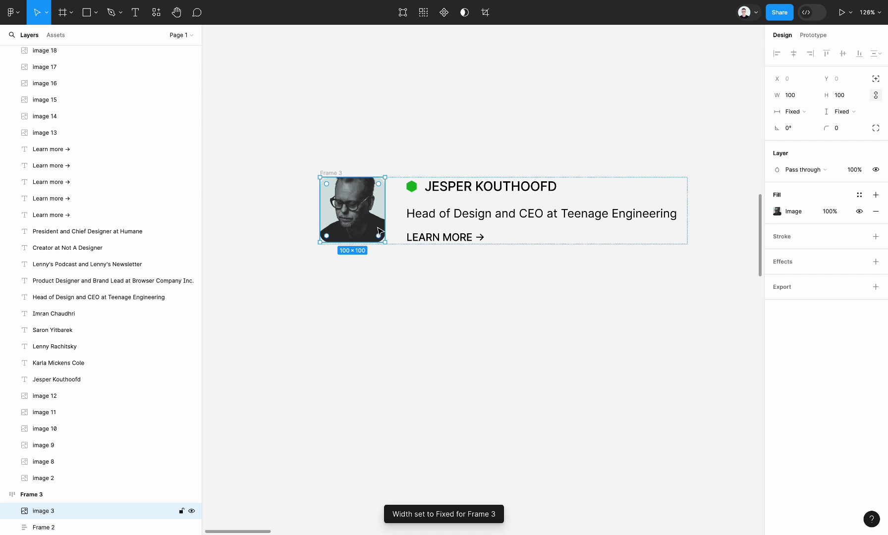
- Set the speaker row's auto layout gap to 20 and align its contents to the vertical centre
left_click(431, 137)
left_click(340, 174)
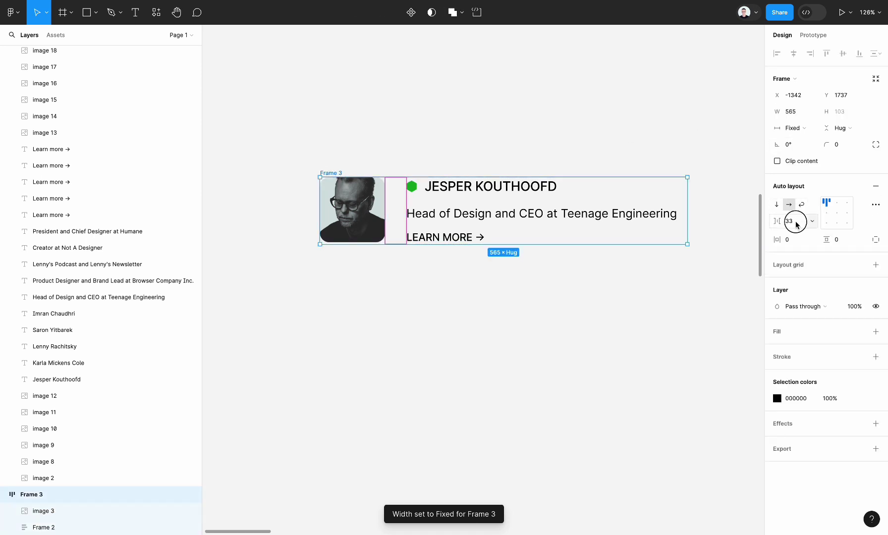
type("20")
key("Tab")
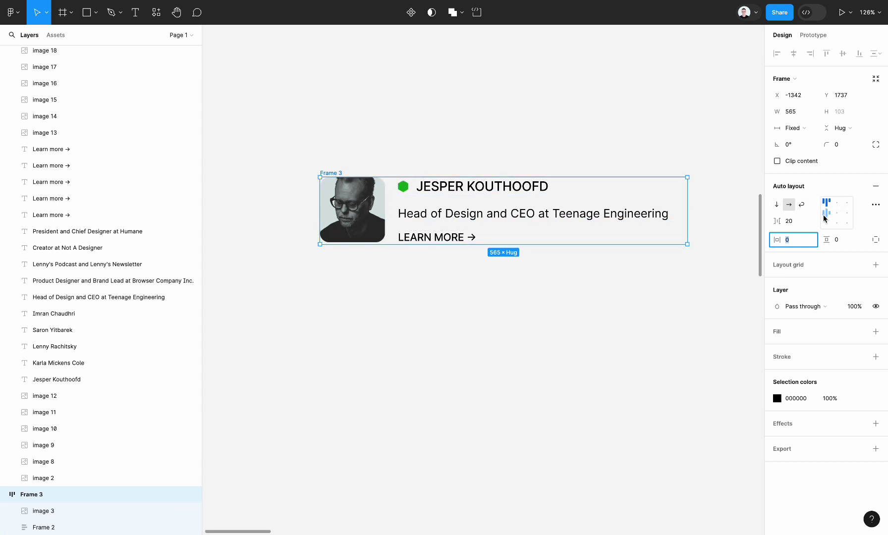
- Duplicate the speaker row four times straight down with equal gaps to make five stacked rows
left_click_drag(560, 217, 560, 295)
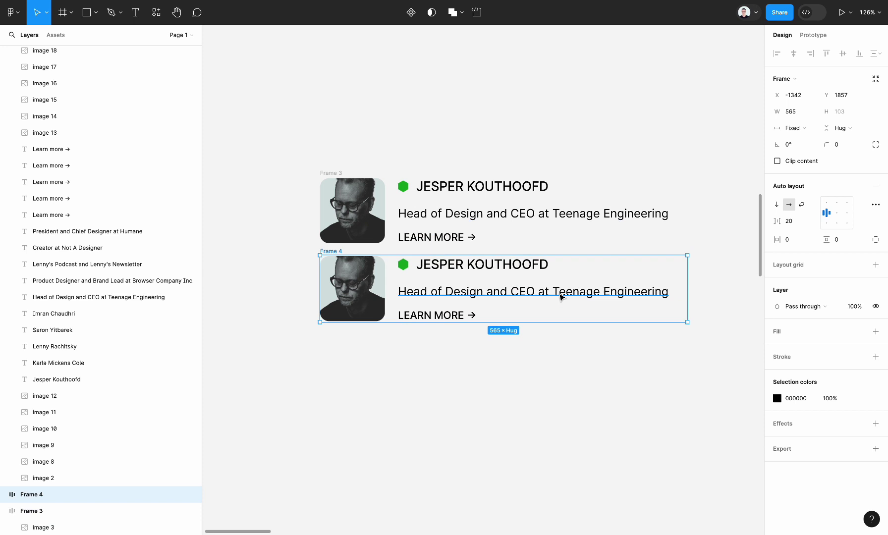
key("super+d")
scroll(560, 295, "down", 3)
scroll(561, 297, "down", 3, "ctrl")
key("ctrl+d")
key("ctrl+d")
- Wrap all five speaker rows in one vertical auto layout frame
left_click_drag(367, 473, 635, 216)
scroll(577, 276, "up", 4, "ctrl")
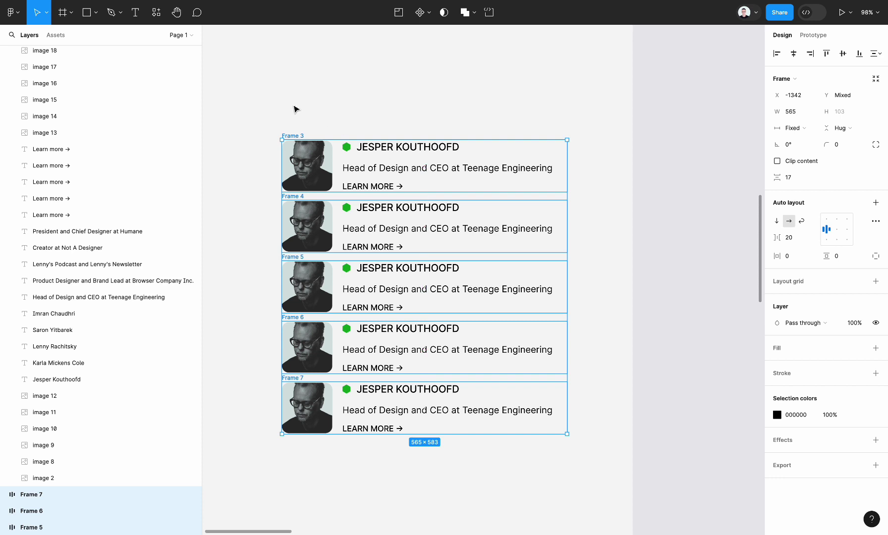
left_click_drag(239, 98, 590, 468)
key("shift+a")
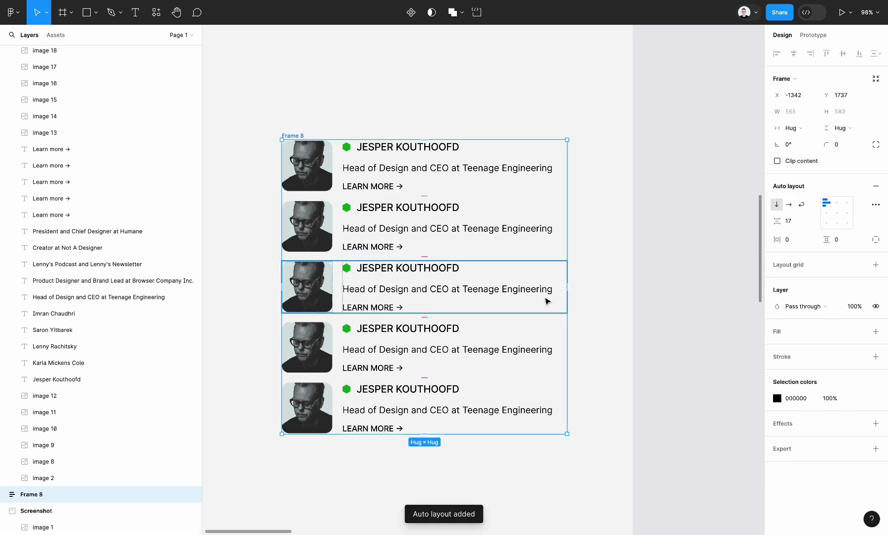
- Set the horizontal sizing of all five speaker rows to Fill container
left_click(546, 300)
left_click(488, 343, "shift")
left_click(460, 406, "shift")
left_click(476, 206, "shift")
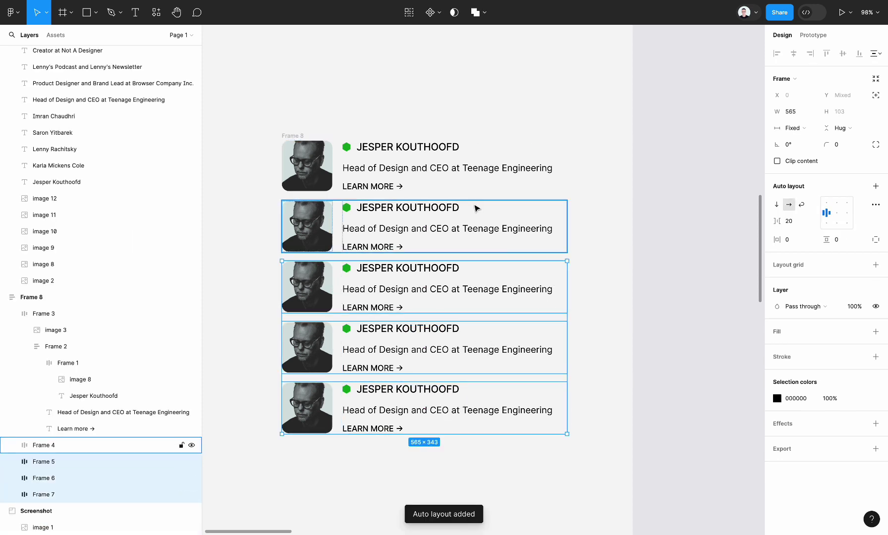
left_click(482, 173, "shift")
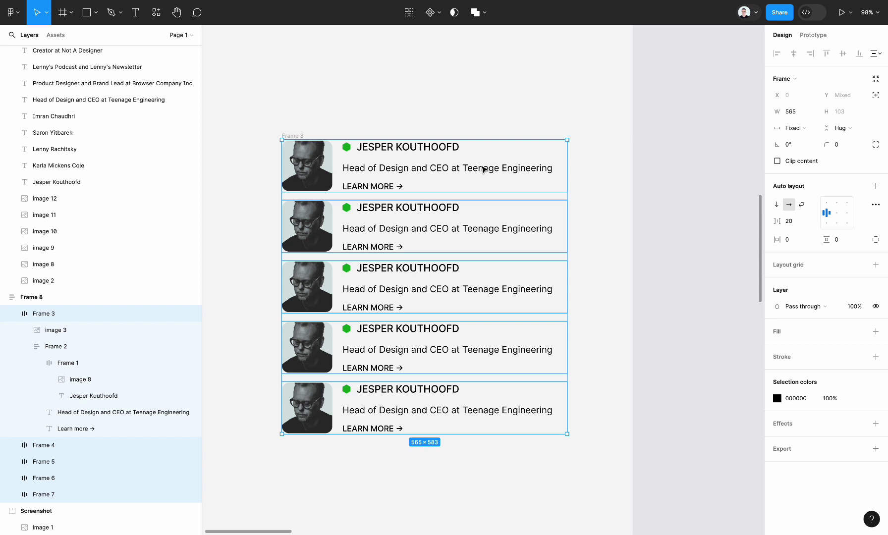
left_click(804, 128)
left_click(810, 153)
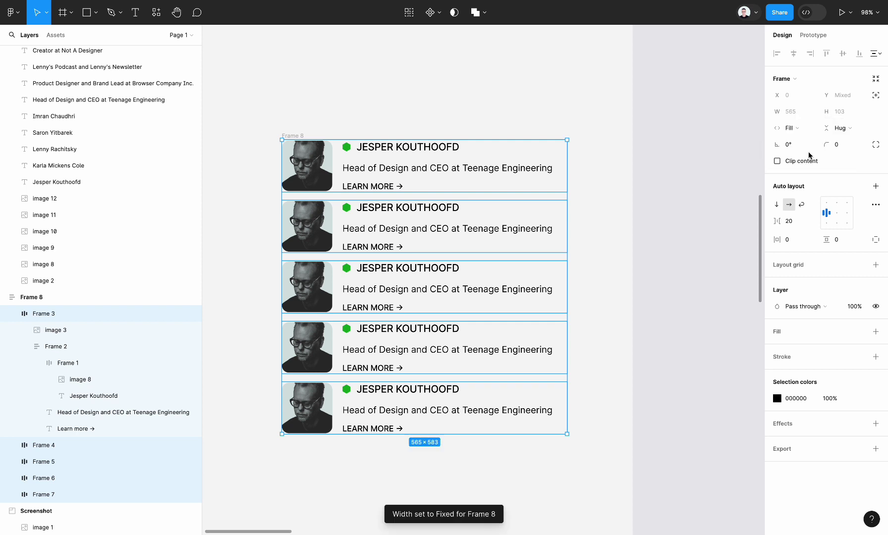
left_click(444, 94)
- Widen the speaker list frame to 591 and move it below the email template
left_click(287, 137)
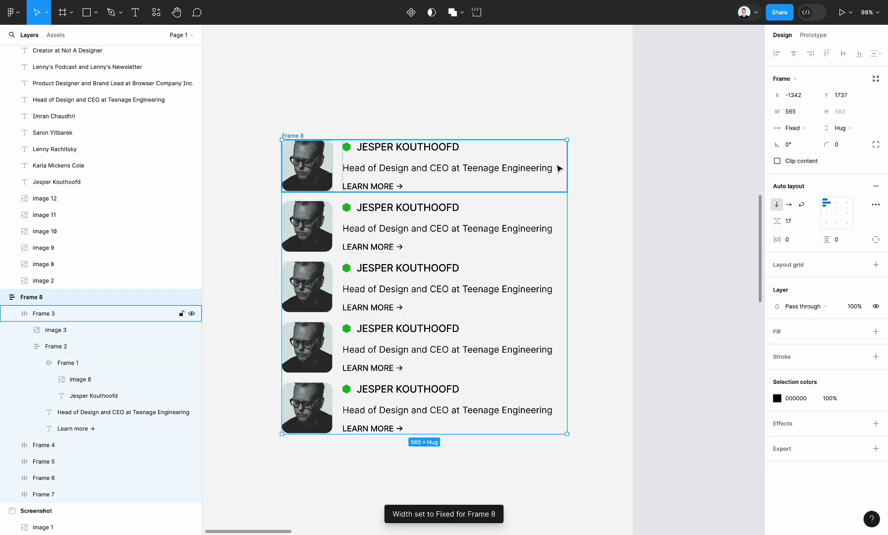
left_click_drag(566, 179, 582, 202)
scroll(580, 202, "down", 5)
scroll(581, 202, "up", 2)
left_click_drag(529, 327, 398, 346)
- Open Marka Email Generator for the template and add a One Column layout block below the intro section
scroll(397, 346, "down", 4)
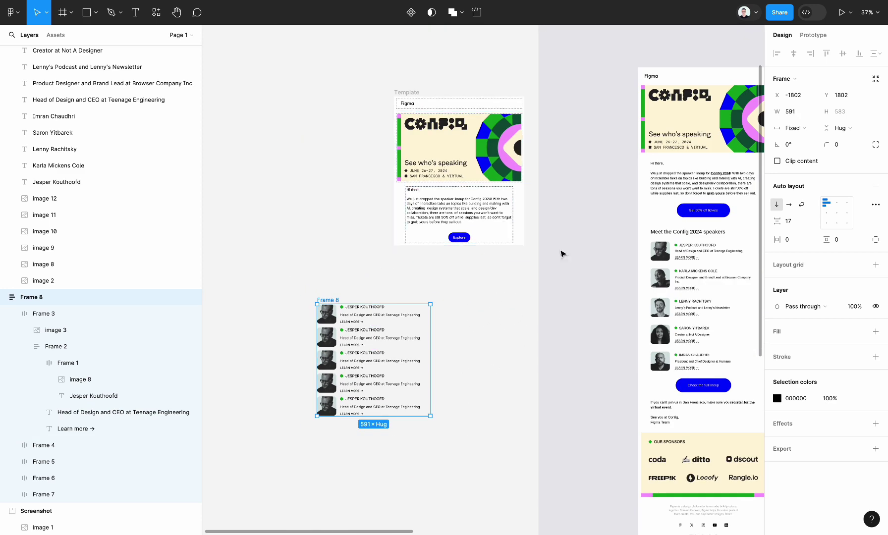
scroll(654, 260, "right", 3)
scroll(654, 260, "up", 3)
scroll(496, 298, "left", 4)
scroll(496, 298, "up", 2)
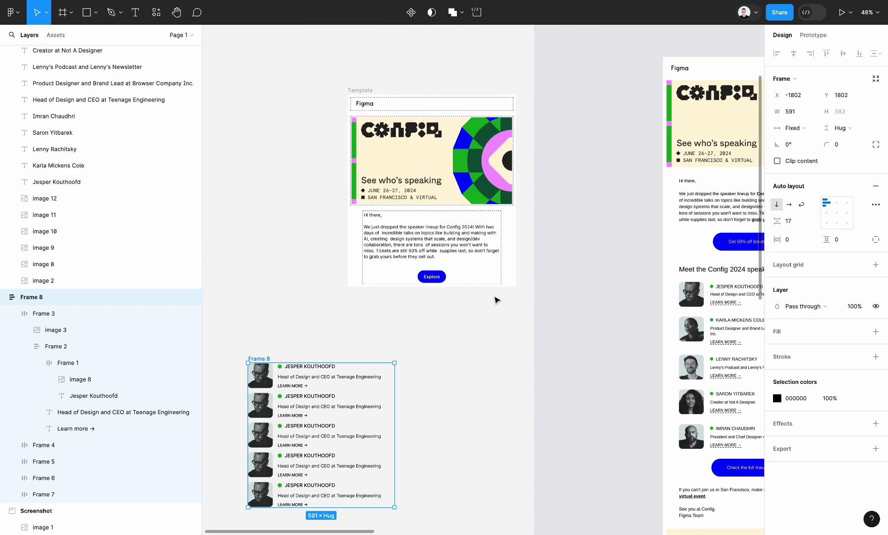
left_click(343, 85)
left_click(785, 218)
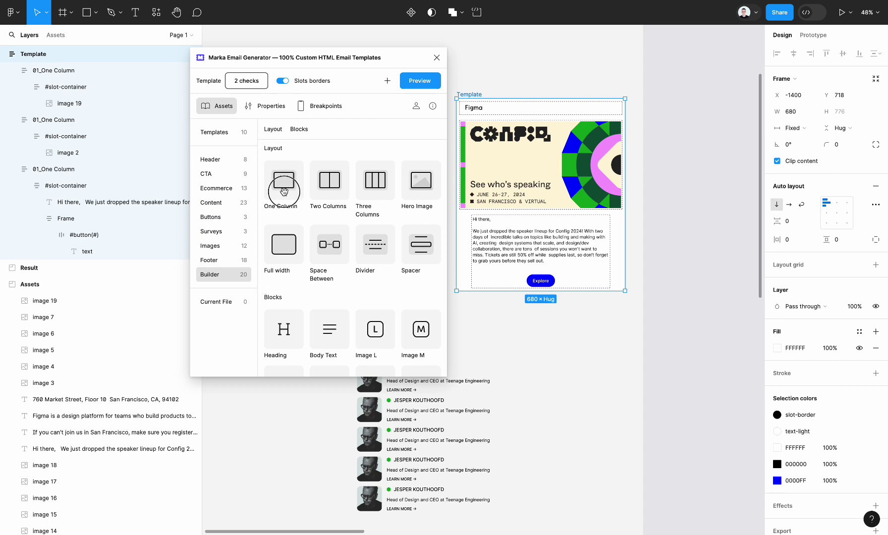
left_click_drag(284, 192, 529, 204)
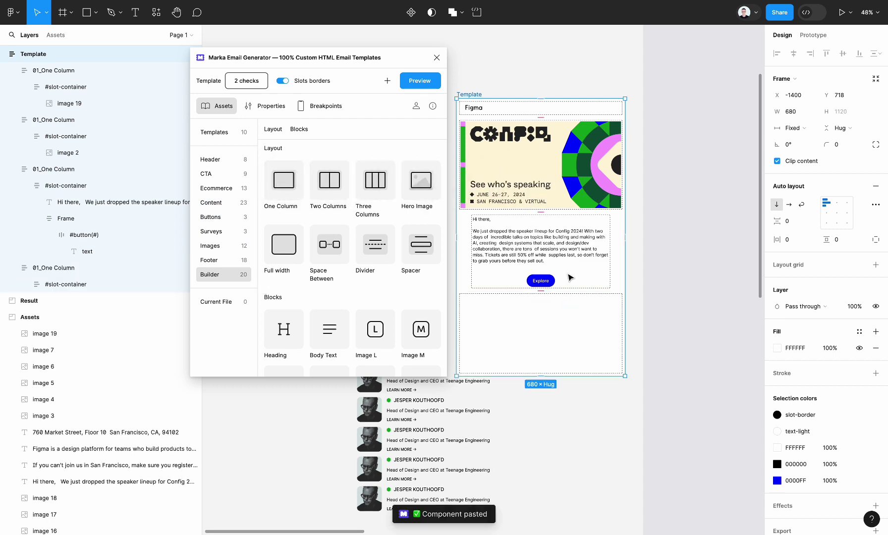
- Paste a copy of the speaker list frame into the slot of the new One Column block
scroll(570, 278, "down", 5)
scroll(570, 277, "left", 4)
left_click(506, 218)
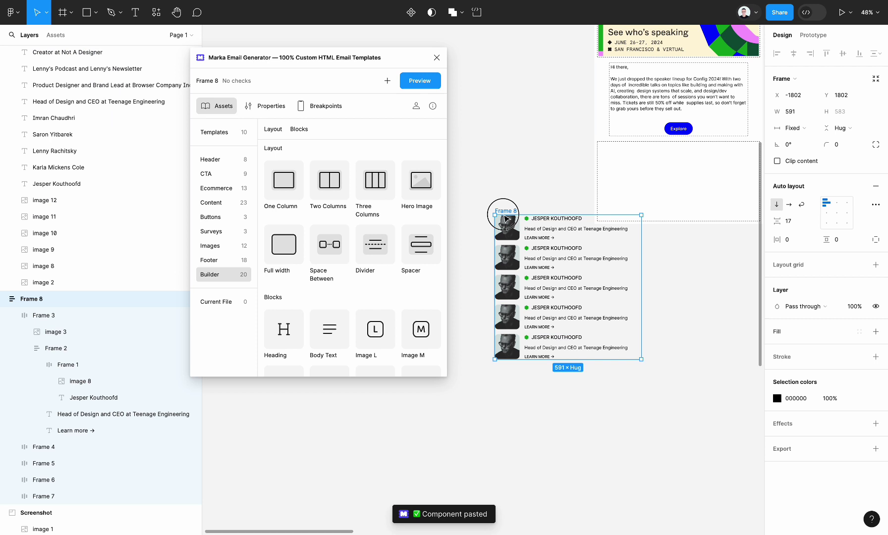
left_click_drag(506, 218, 481, 271)
left_click(655, 184)
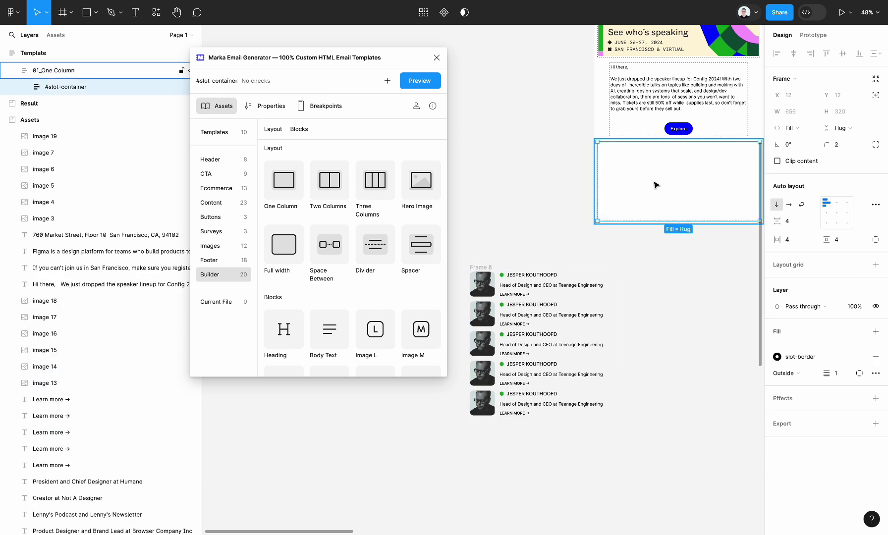
key("ctrl+v")
scroll(724, 199, "right", 3)
scroll(724, 198, "up", 2)
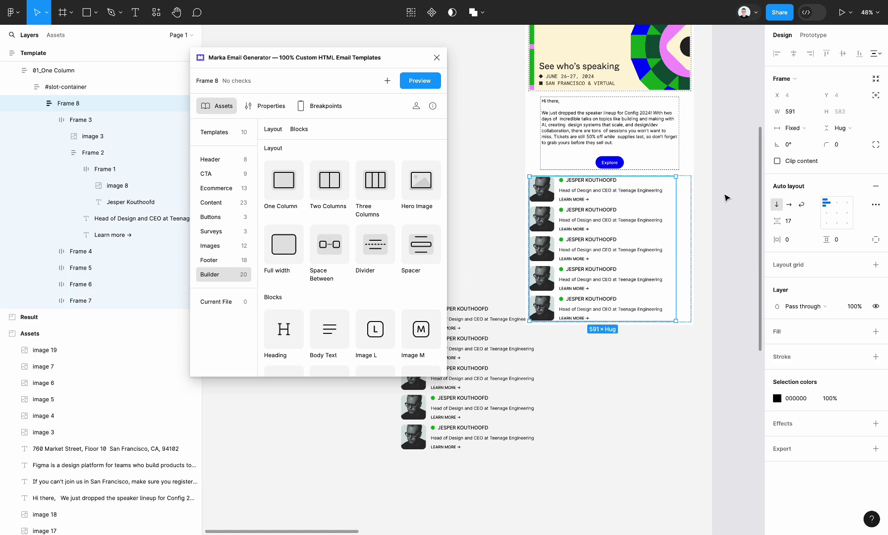
- Set the pasted speaker list's horizontal sizing to Fill container
left_click(796, 130)
left_click(799, 145)
key("Escape")
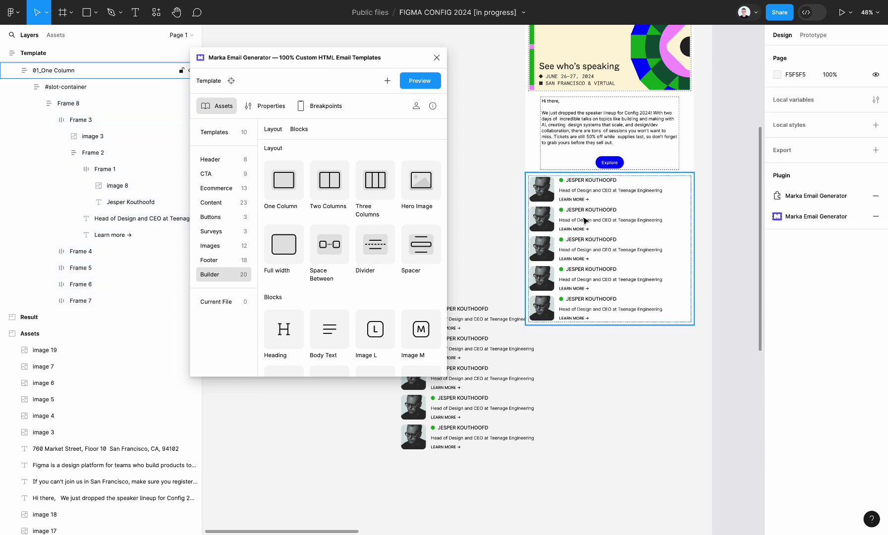
- Increase the speaker block's horizontal padding to match the inset of the intro block above
left_click(585, 220)
left_click(620, 127)
left_click(575, 249)
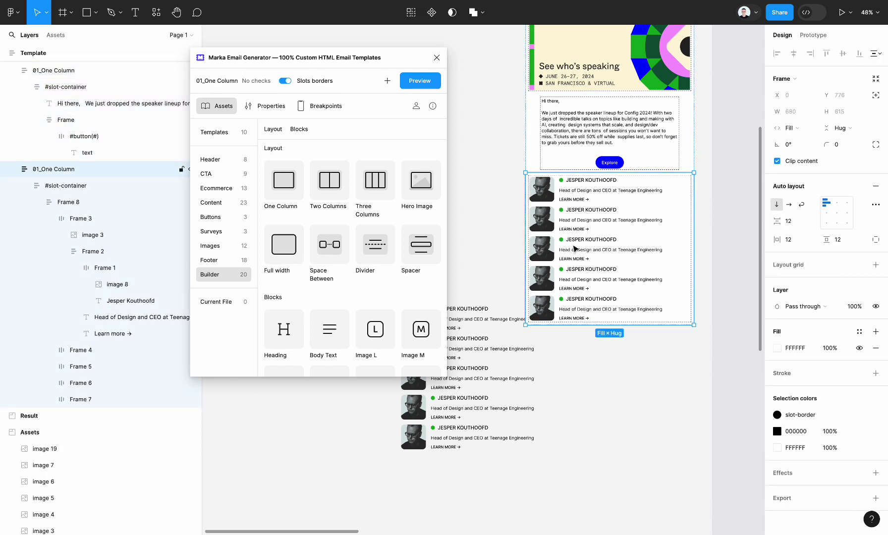
left_click(799, 241)
type("6")
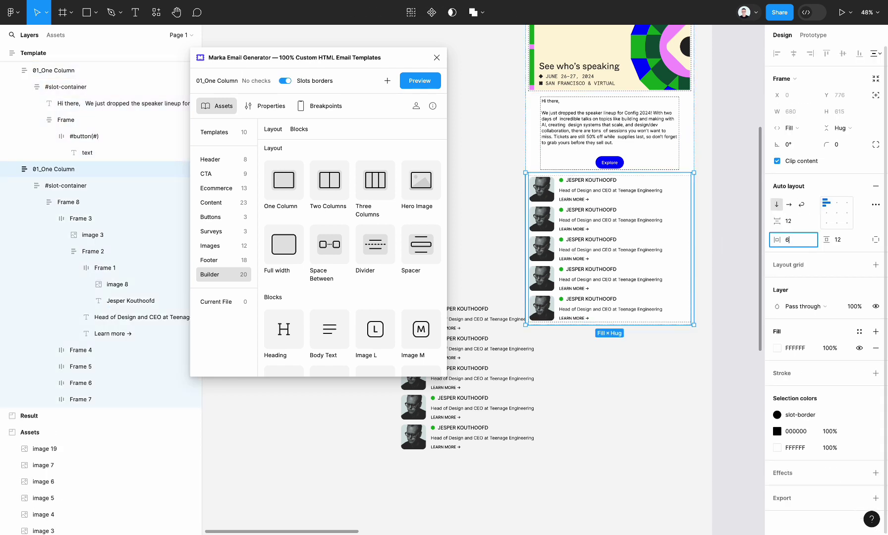
type("1")
key("Return")
- Copy the intro block's Explore button frame into the speaker block's slot below the list
left_click(643, 167)
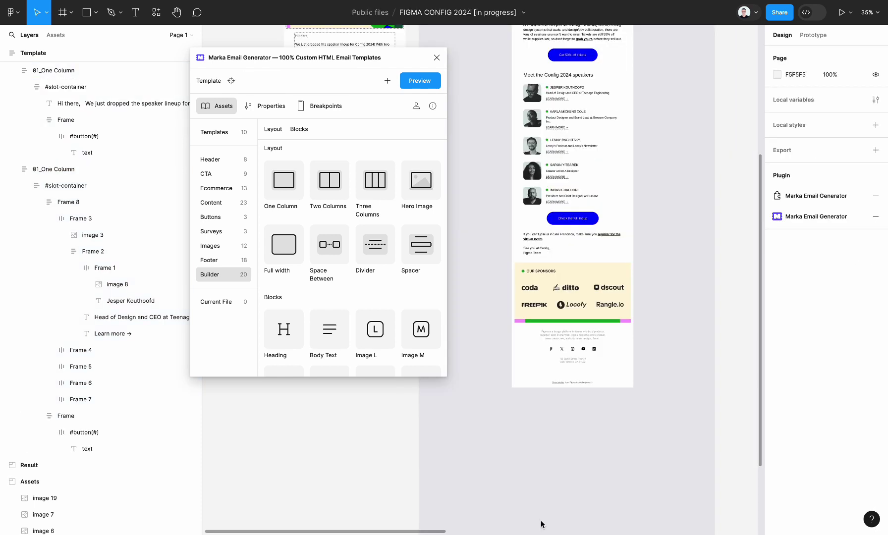
- Add a One Column layout block to the template beneath the speaker block
scroll(541, 524, "left", 4)
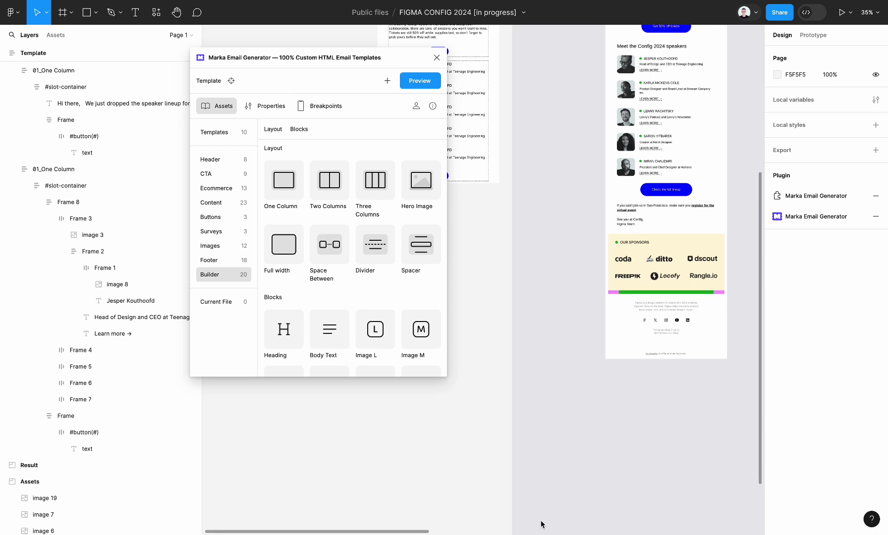
scroll(623, 230, "left", 5)
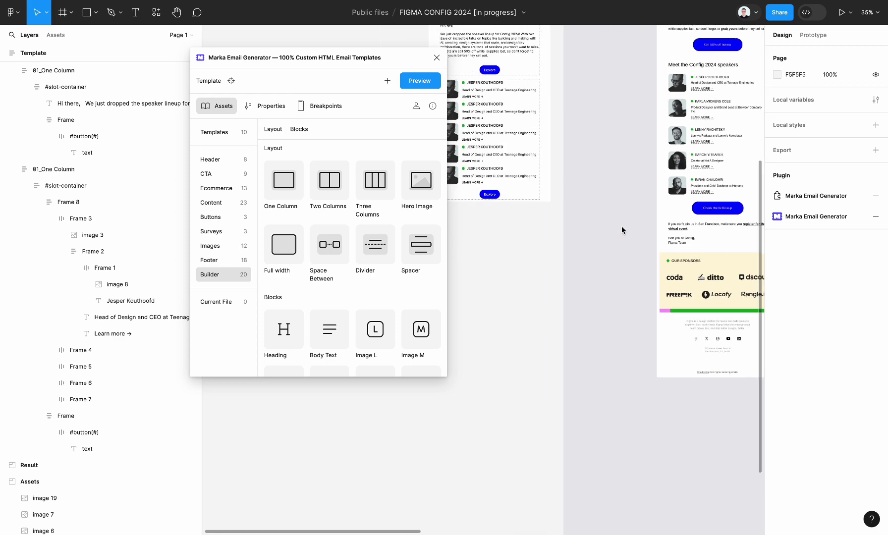
left_click_drag(278, 178, 540, 189)
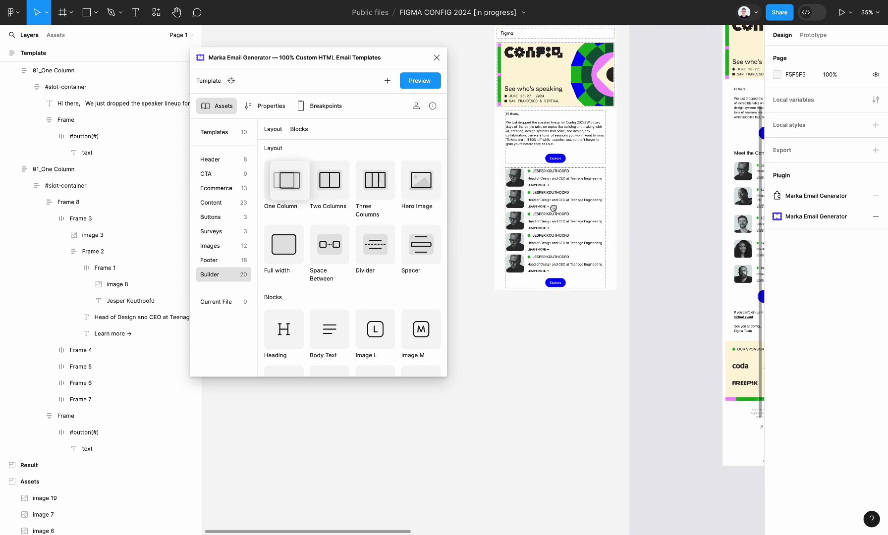
- Copy the "If you can't join us in San Francisco" closing text from the assets into the new block's slot
scroll(602, 293, "right", 6)
left_click(598, 295)
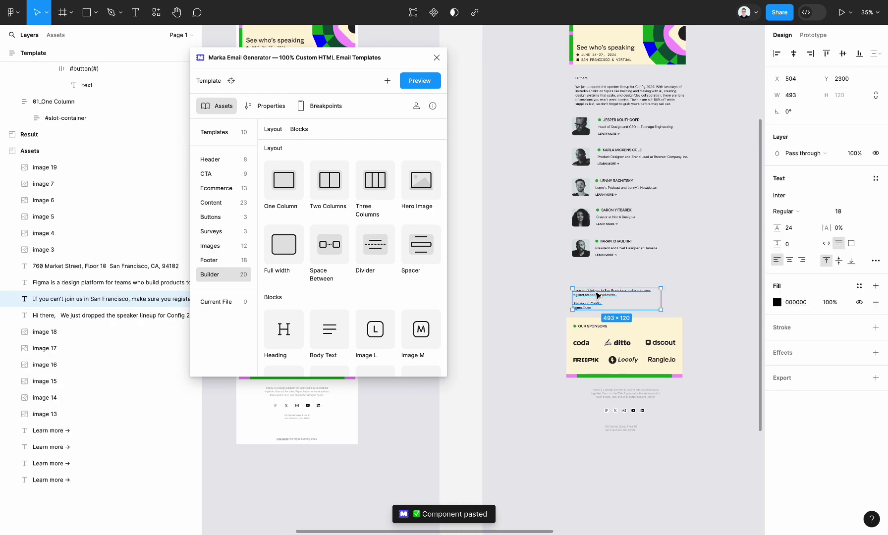
scroll(585, 303, "left", 12)
double_click(489, 276)
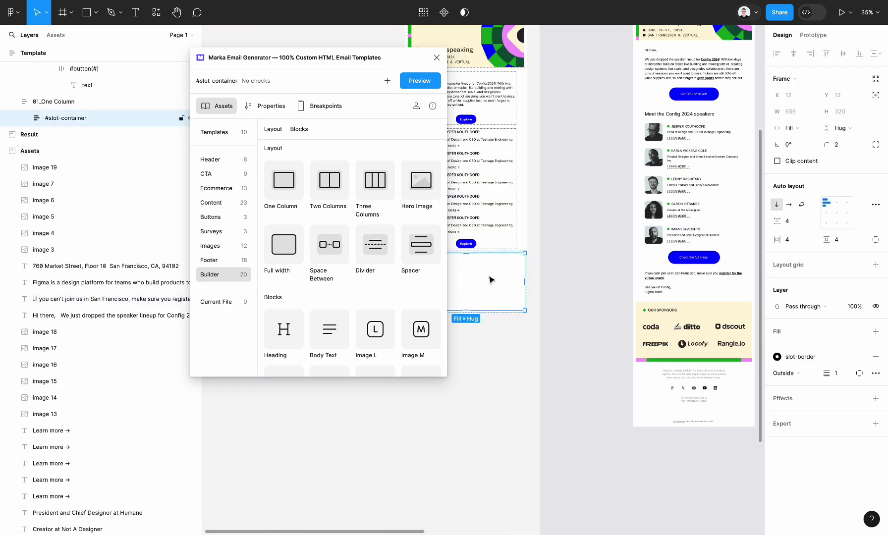
key("ctrl+v")
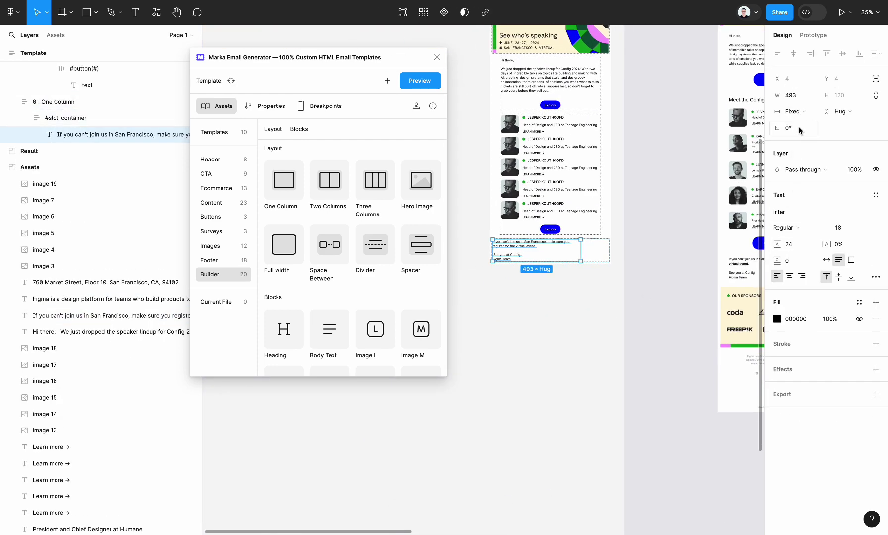
- Set the closing text's horizontal sizing to Fill container and increase its One Column block's horizontal padding to match the blocks above
left_click(804, 112)
left_click(815, 136)
key("Escape")
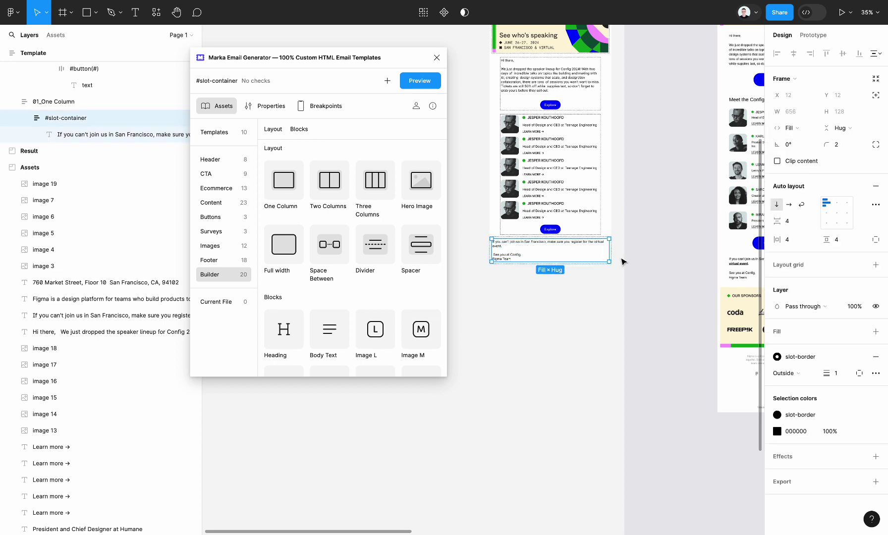
key("Escape")
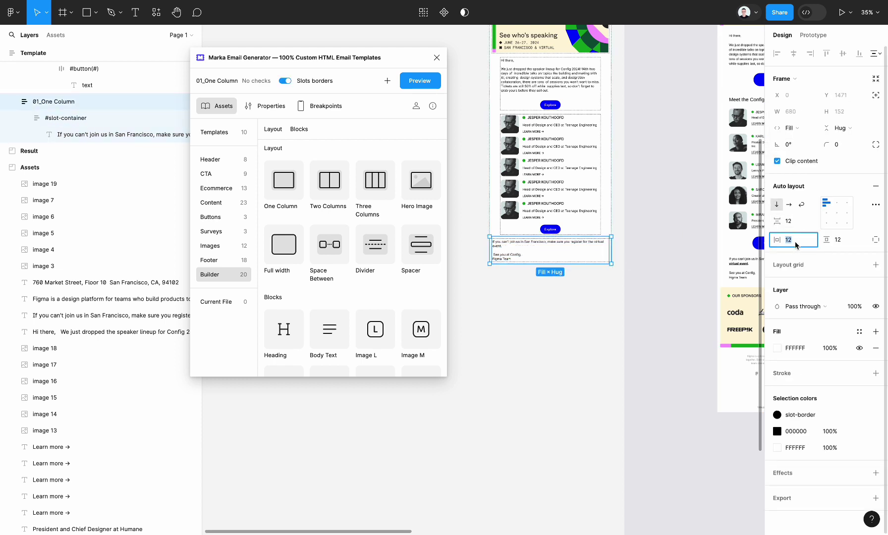
key("Tab")
left_click(604, 389)
- Add another One Column layout block beneath the closing text block
scroll(603, 389, "right", 6)
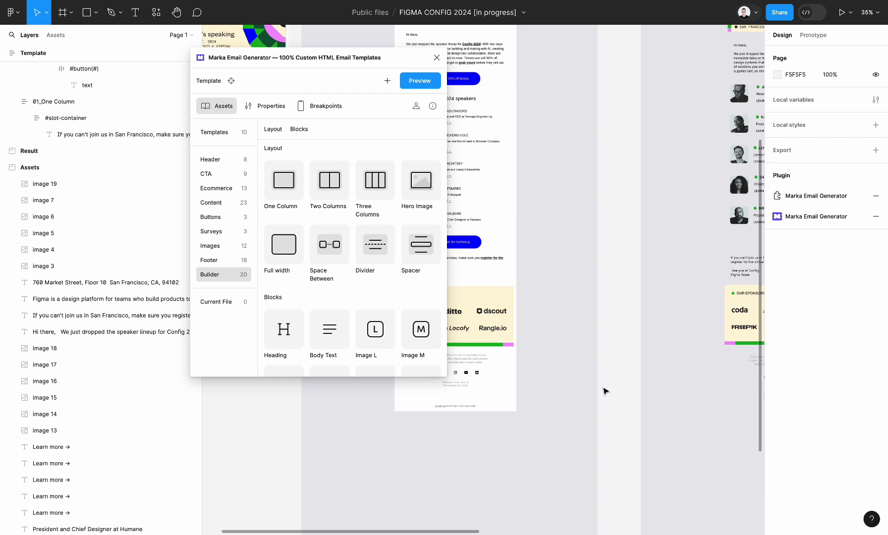
scroll(604, 389, "left", 3)
scroll(530, 255, "left", 5)
scroll(529, 255, "up", 3)
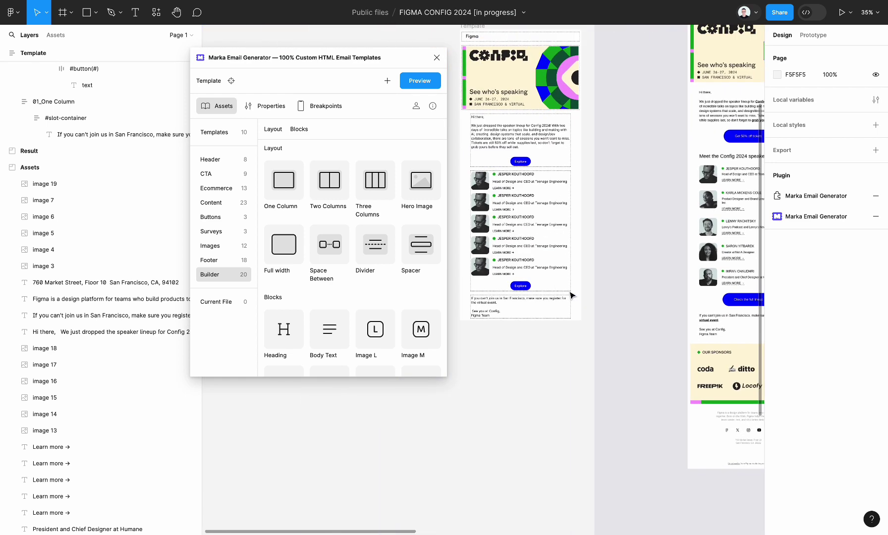
left_click_drag(282, 186, 537, 206)
- Copy the Our Sponsors banner image from the assets into the slot of the block beneath the closing text
scroll(617, 236, "right", 2)
left_click(624, 247)
scroll(623, 247, "left", 10)
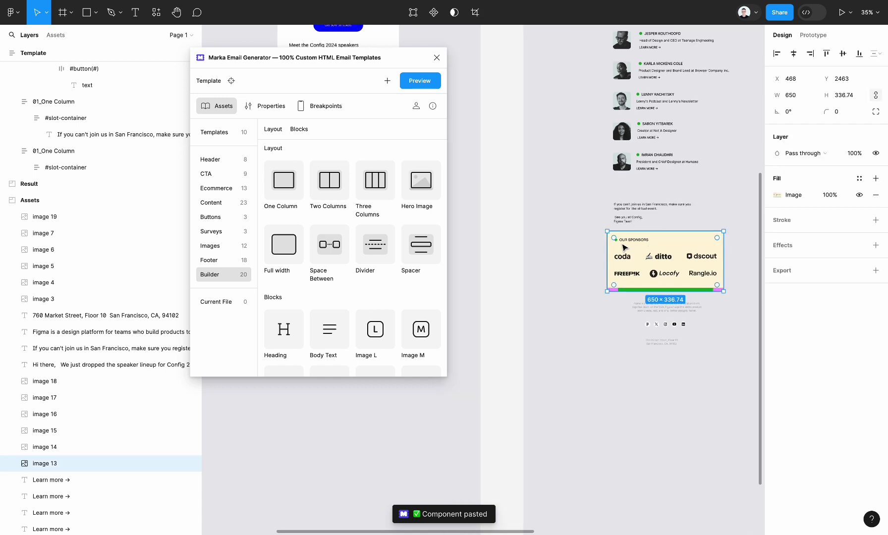
double_click(616, 242)
key("ctrl+v")
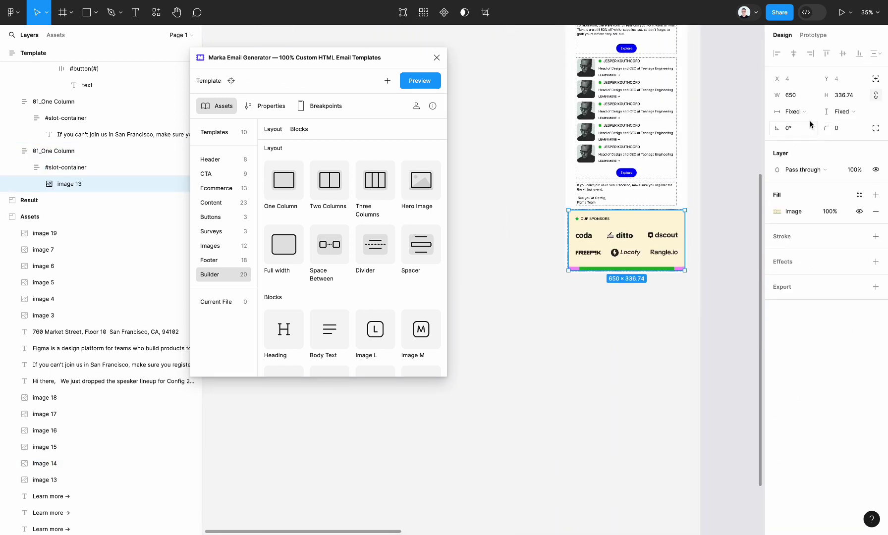
left_click(614, 366)
- Add a One Column layout block for the footer beneath the sponsors banner
scroll(615, 369, "down", 3)
scroll(614, 369, "left", 2)
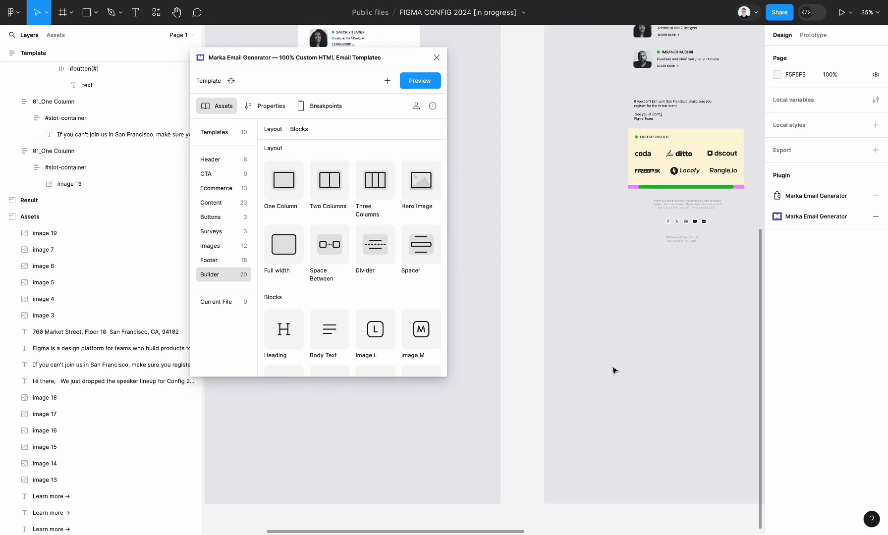
scroll(615, 371, "up", 5)
scroll(615, 371, "right", 4)
scroll(614, 371, "left", 6)
scroll(614, 371, "down", 2)
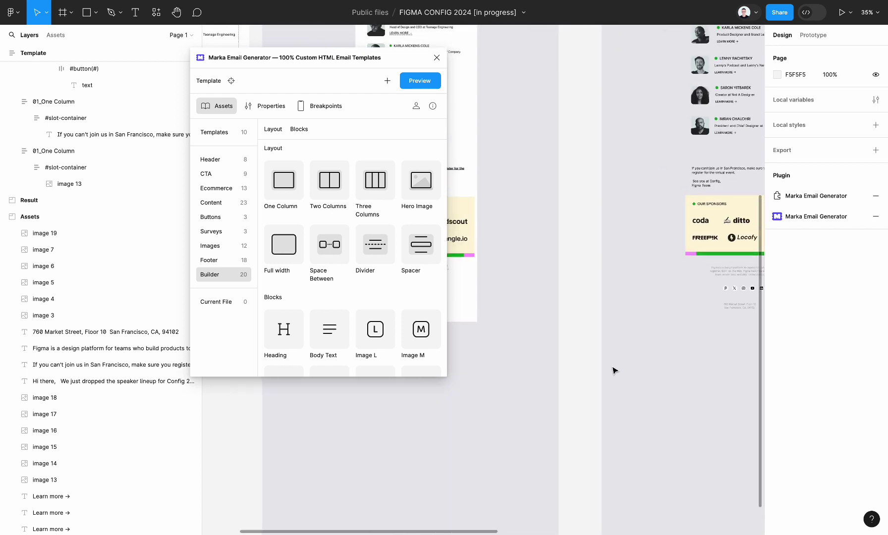
scroll(614, 371, "left", 6)
scroll(614, 371, "up", 2)
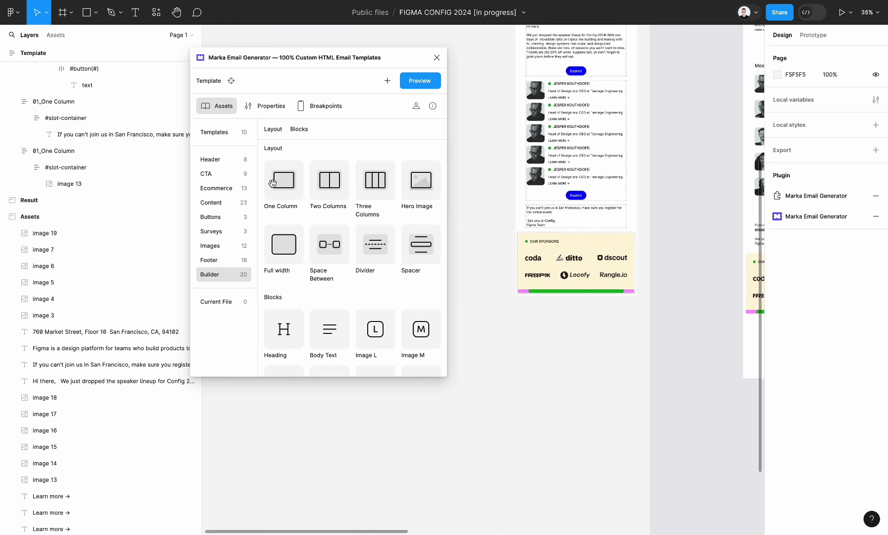
left_click_drag(272, 183, 531, 188)
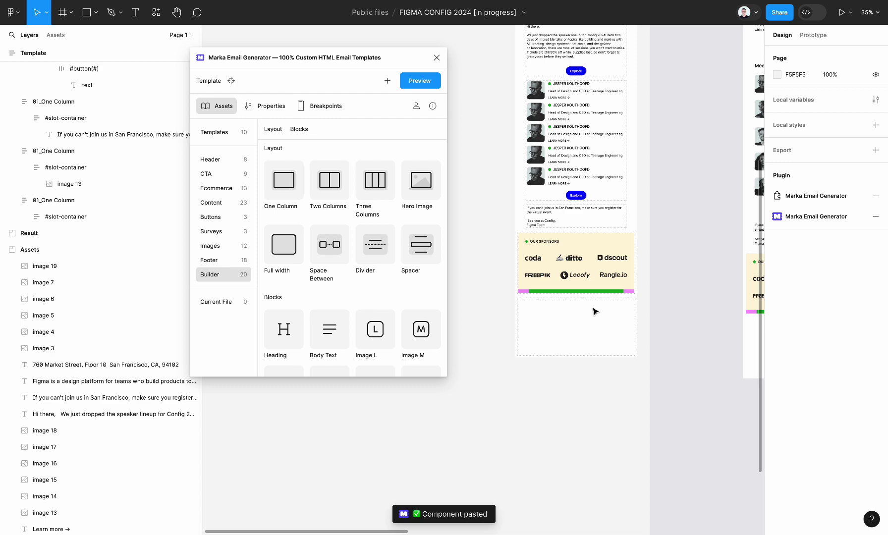
- Copy the grey company description and address texts from the assets into the footer block's slot
scroll(592, 309, "right", 8)
scroll(594, 307, "down", 3)
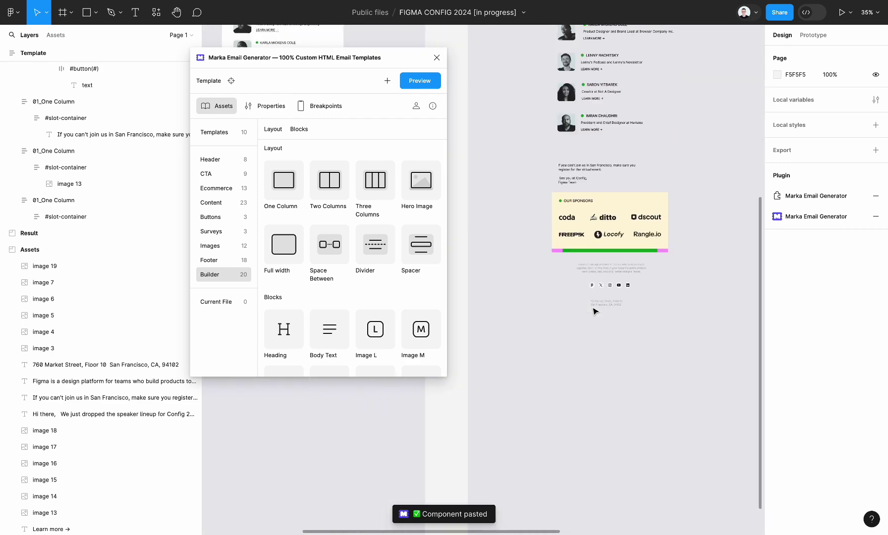
left_click(614, 272)
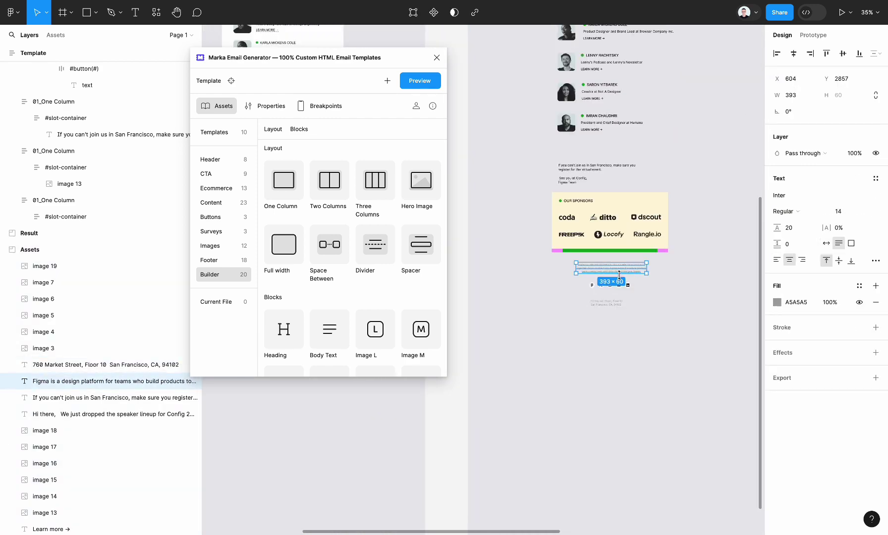
scroll(613, 302, "left", 5)
left_click(630, 286)
left_click(627, 286)
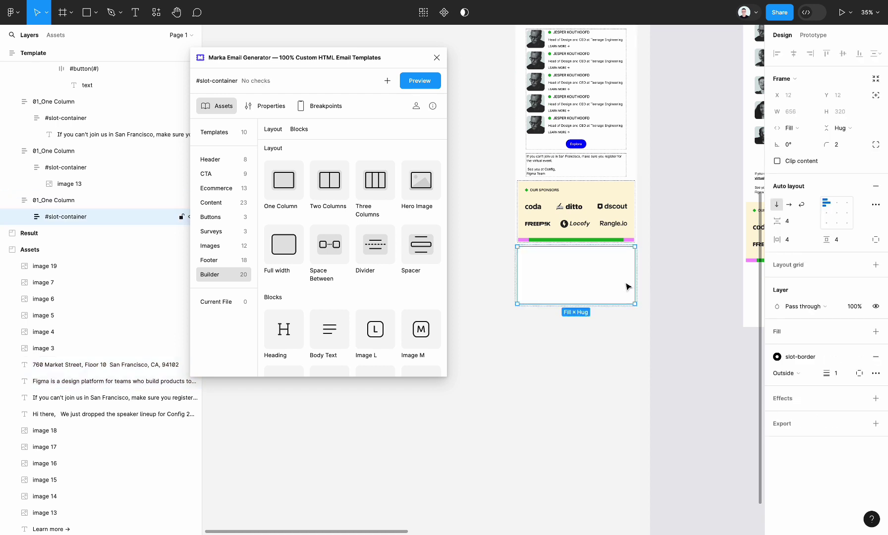
key("super+v")
- Add a Social Icons block to the footer slot with the description and address texts
scroll(608, 339, "right", 4)
scroll(575, 309, "left", 3)
scroll(546, 286, "up", 2)
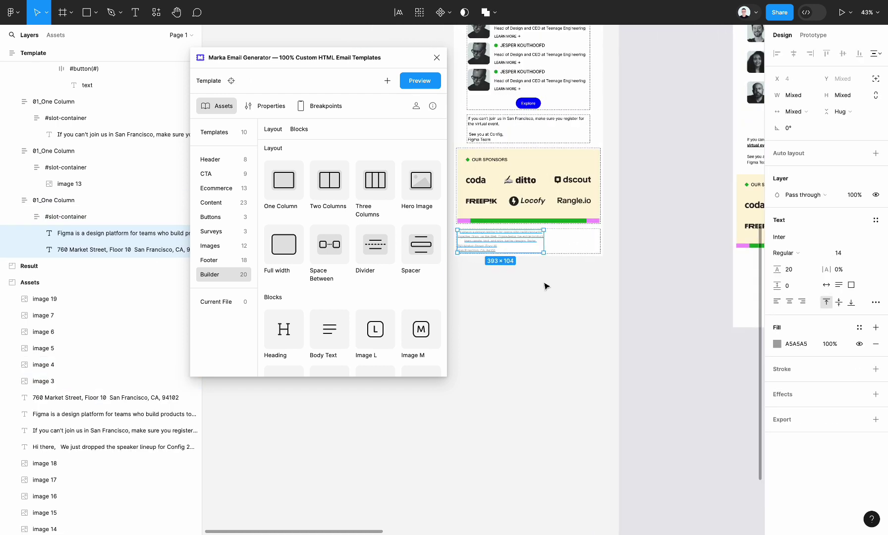
scroll(545, 286, "right", 6)
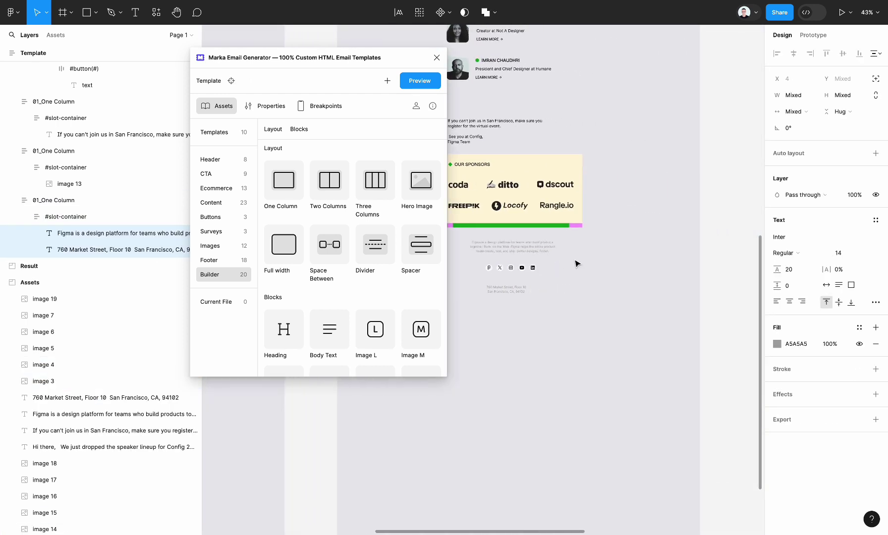
scroll(506, 276, "left", 10)
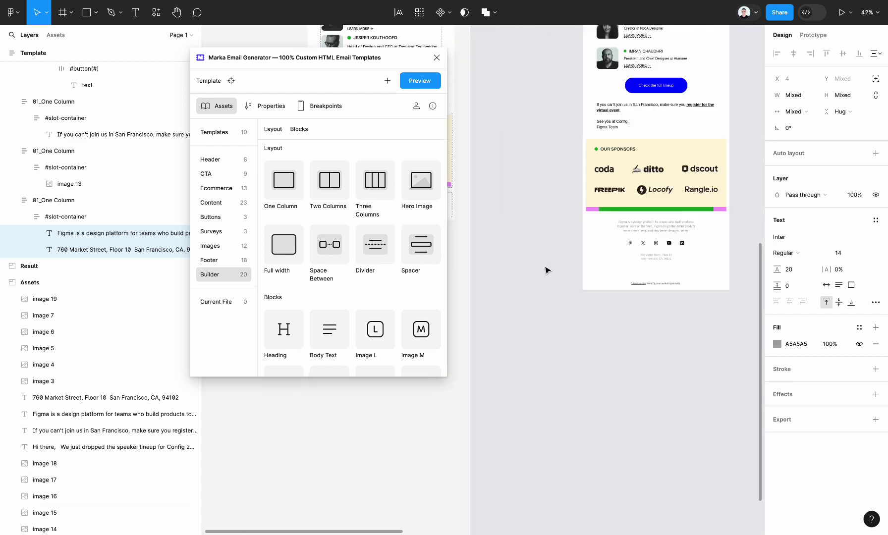
scroll(546, 271, "up", 5)
scroll(367, 287, "down", 3)
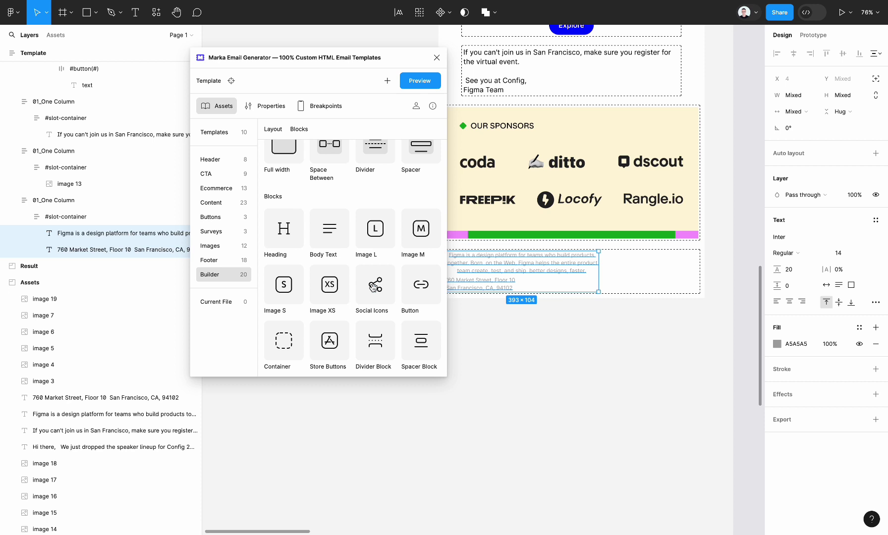
left_click_drag(371, 287, 587, 391)
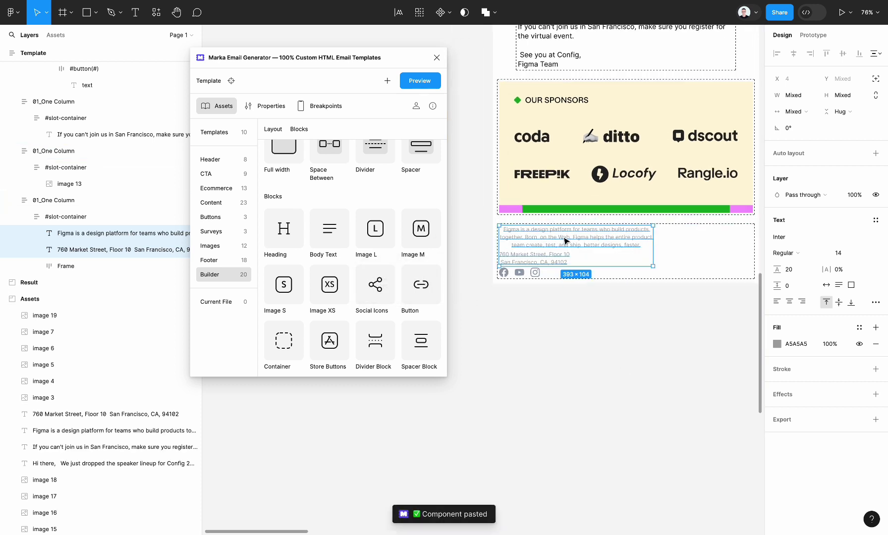
- Set the horizontal sizing of the footer's description and address texts to Fill container
left_click(567, 241)
left_click(793, 111)
left_click(806, 135)
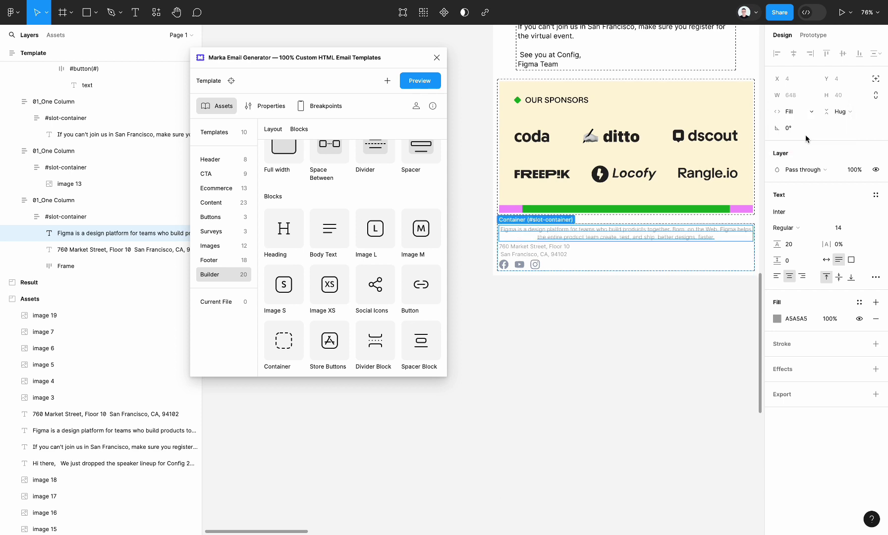
left_click(526, 251)
left_click(799, 111)
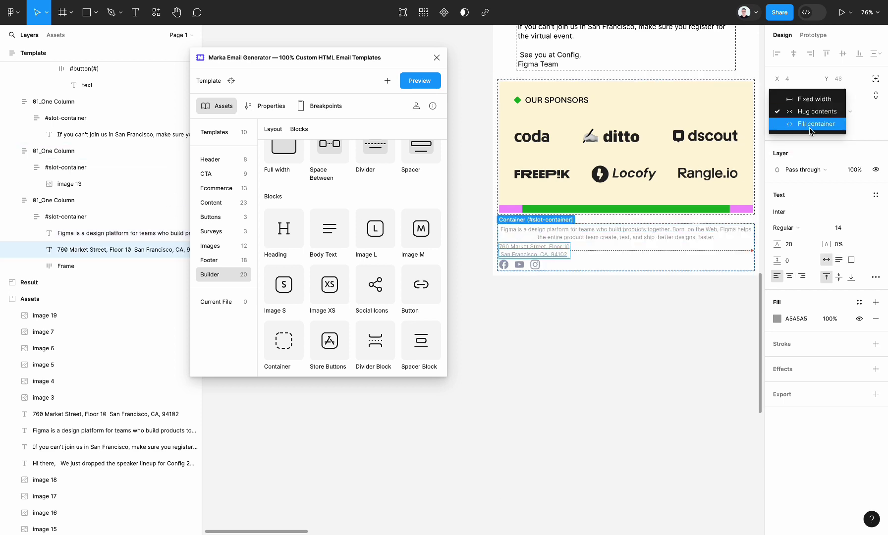
left_click(811, 131)
- Move the address text below the social icons and align the icon row to top center
key("Down")
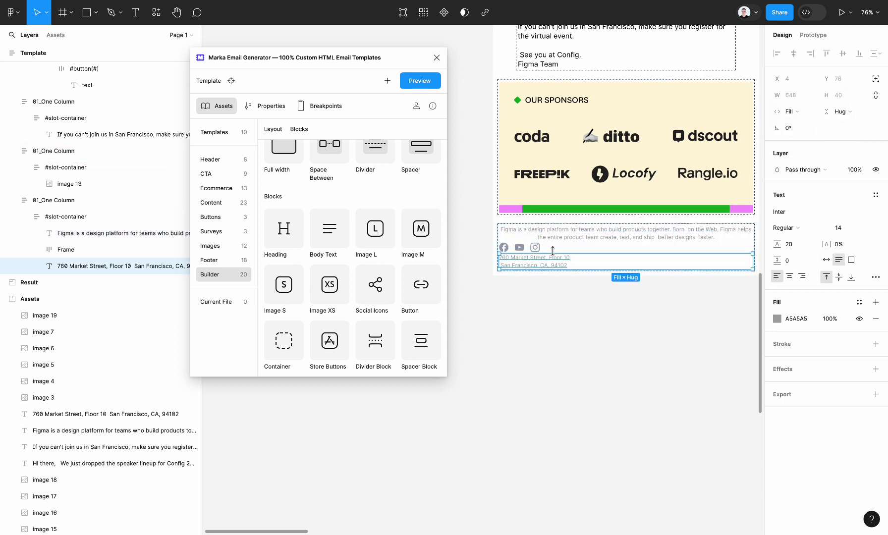
left_click(616, 252)
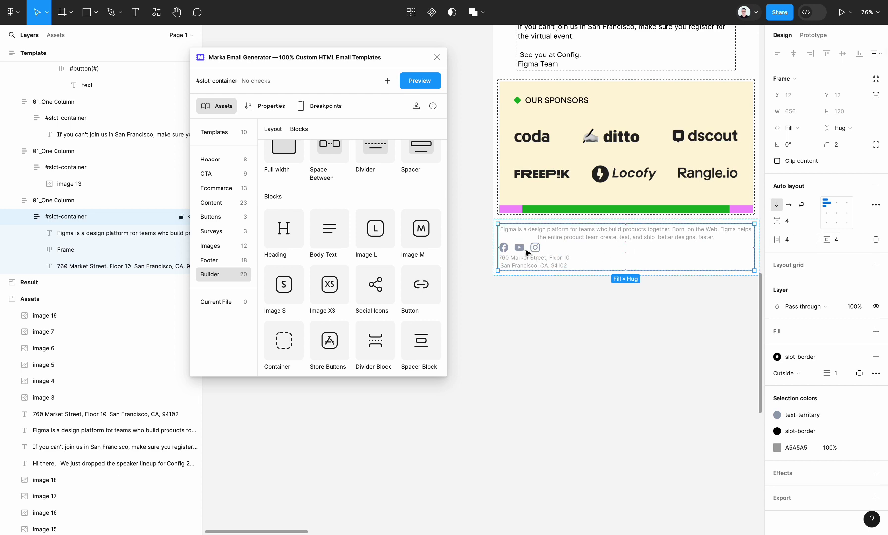
left_click(527, 252)
left_click(837, 203)
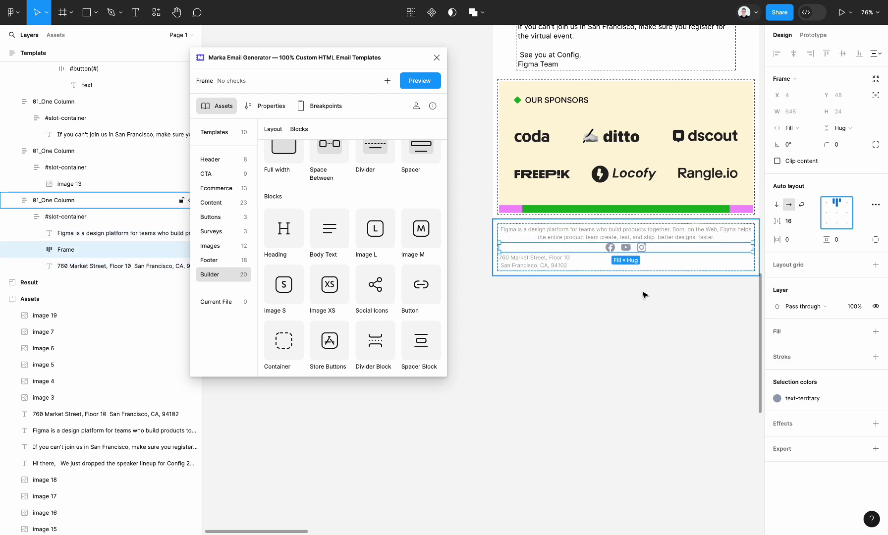
left_click(638, 313)
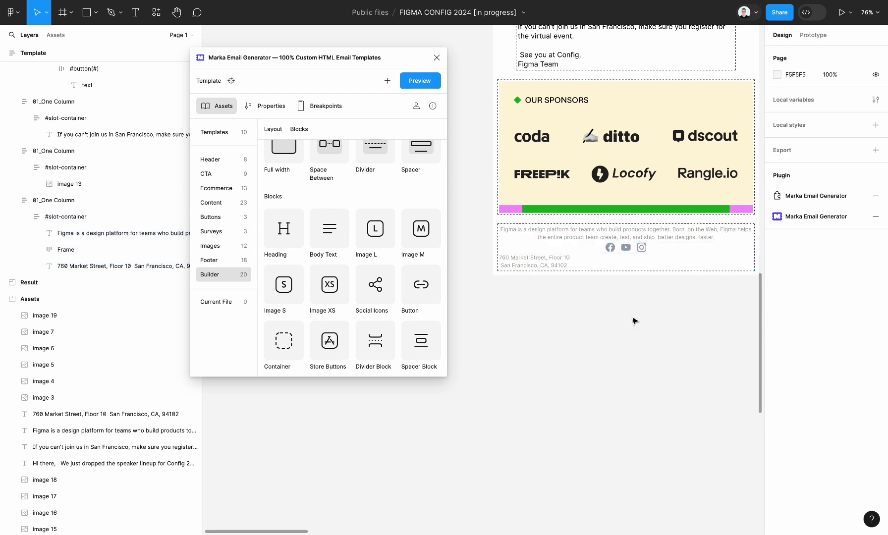
- Set the vertical gap between items in the footer's slot container to 11
double_click(657, 258)
left_click(795, 221)
type("11")
key("Return")
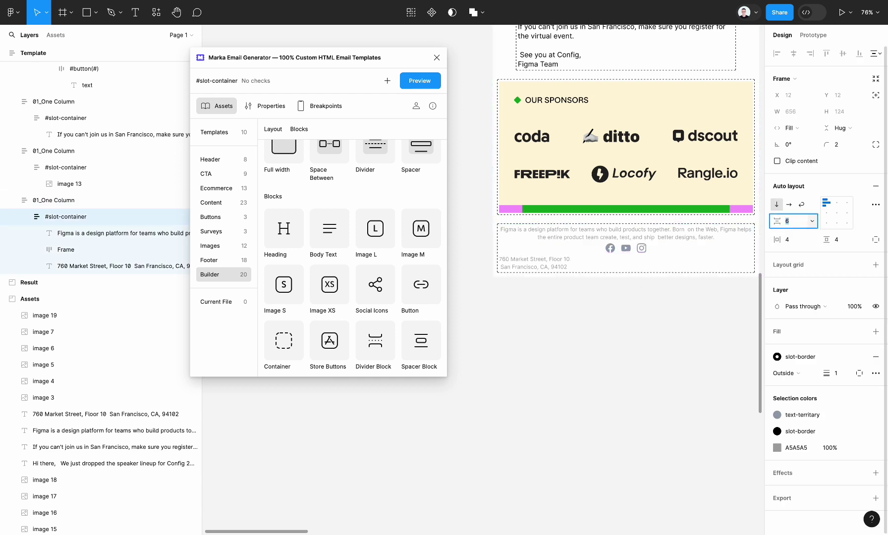
- Center-align the address text in the footer
left_click(549, 275)
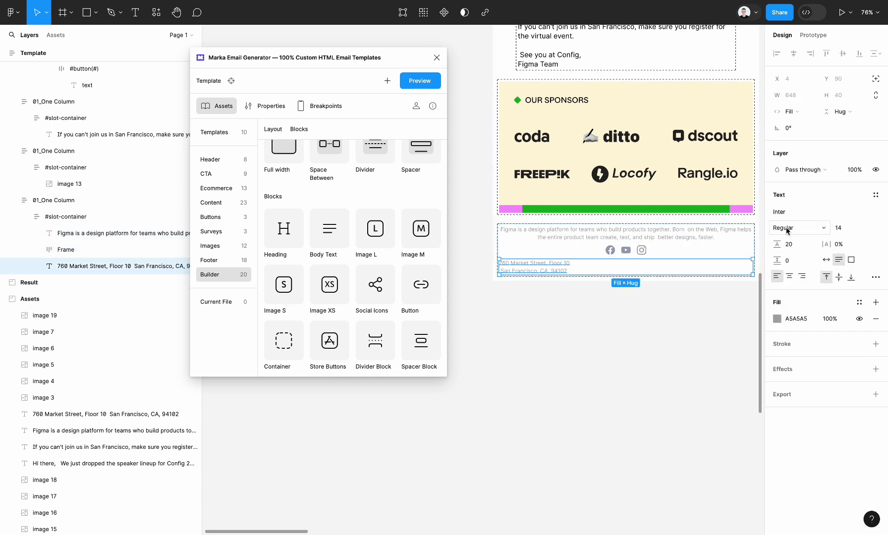
left_click(790, 277)
left_click(601, 347)
- Preview the Template frame in light mode and examine the rendered hero, intro and speaker list
scroll(590, 353, "down", 10)
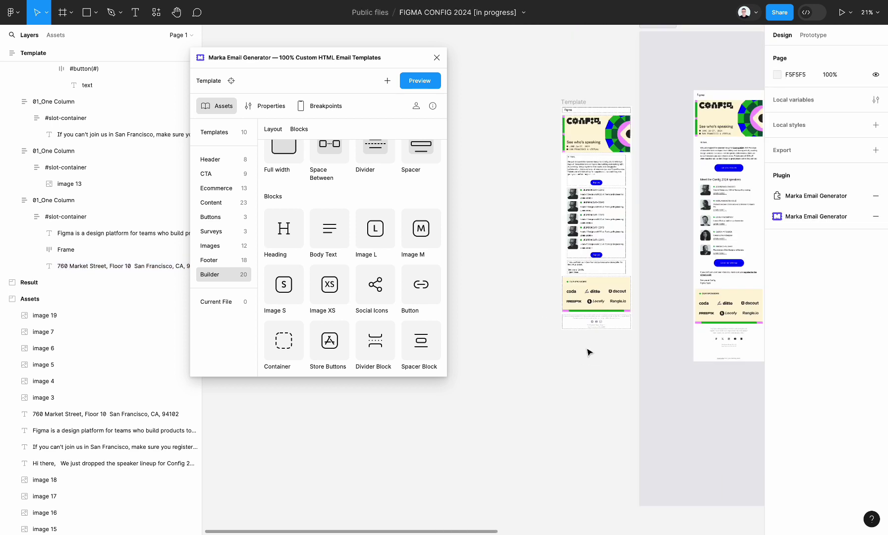
scroll(590, 352, "right", 1)
left_click_drag(545, 135, 507, 111)
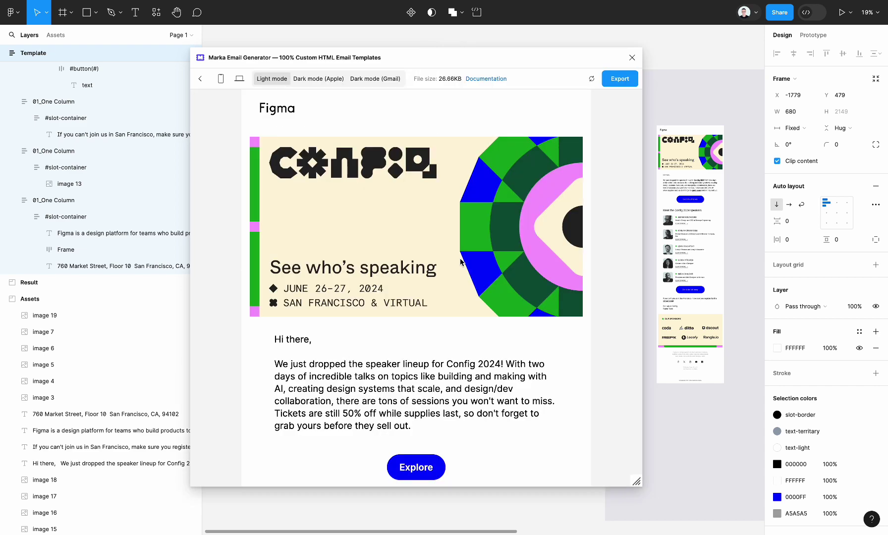
scroll(460, 262, "down", 5)
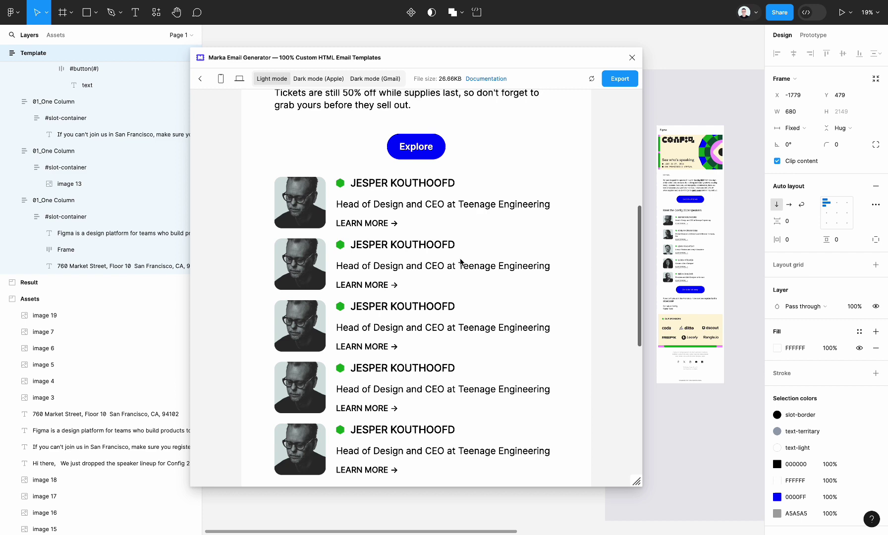
- Check the rest of the email preview down to the footer, and narrow it to mobile width to examine the speaker list
scroll(460, 262, "down", 8)
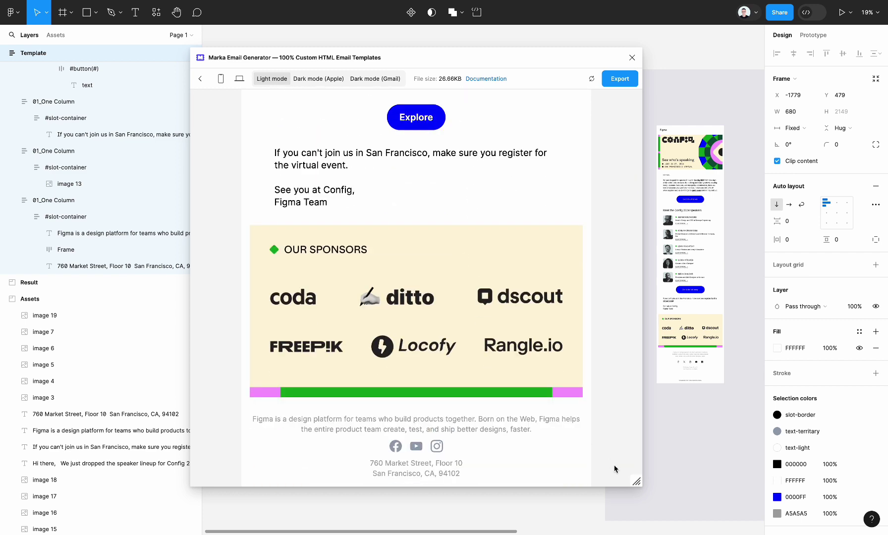
left_click_drag(636, 480, 389, 476)
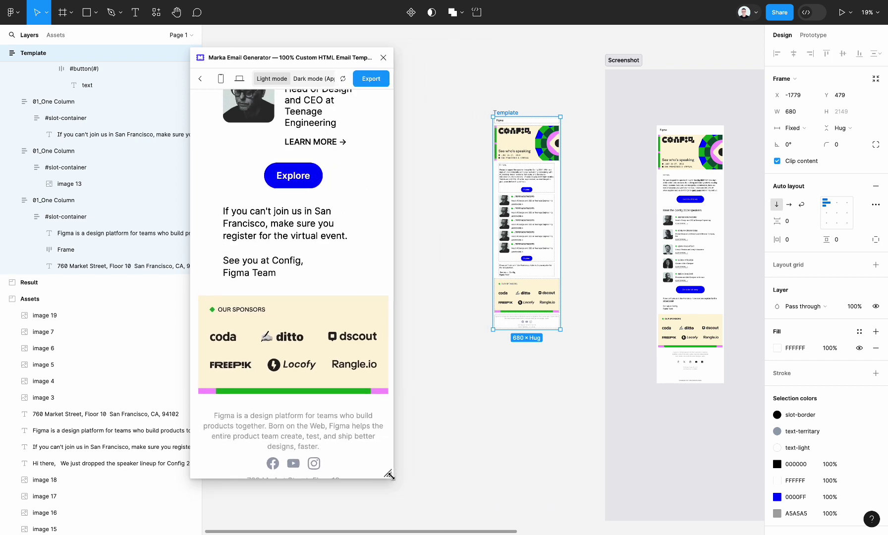
scroll(341, 293, "up", 2)
scroll(341, 293, "up", 1)
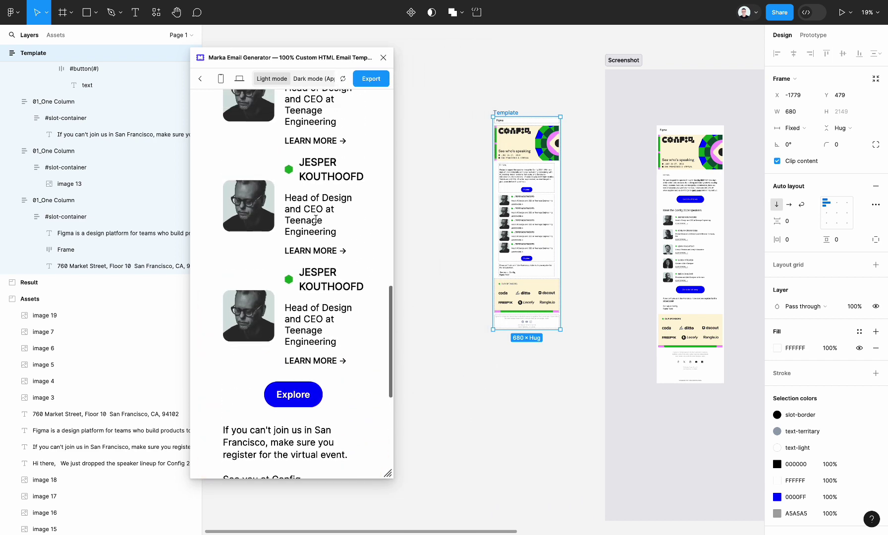
- Set the vertical gap between the speaker rows in Frame 8 to 40
left_click(528, 229)
scroll(528, 229, "up", 3)
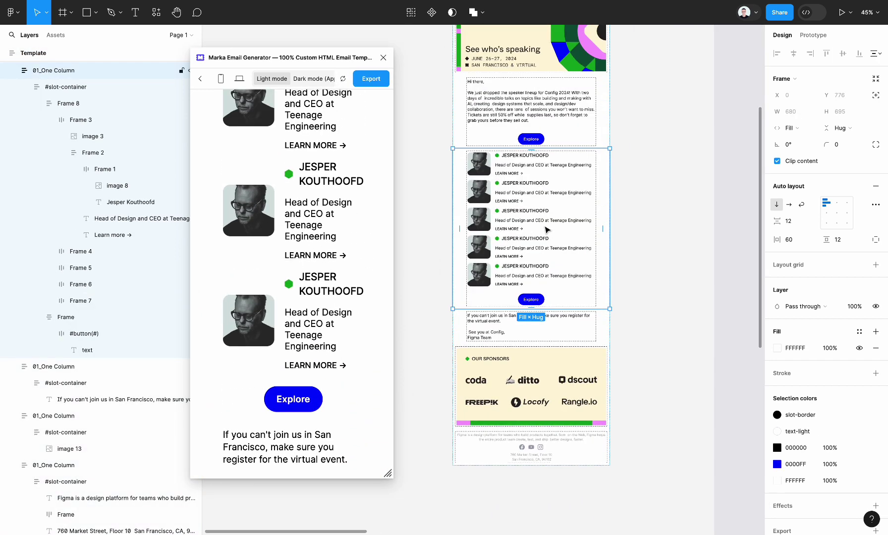
double_click(545, 231)
double_click(546, 231)
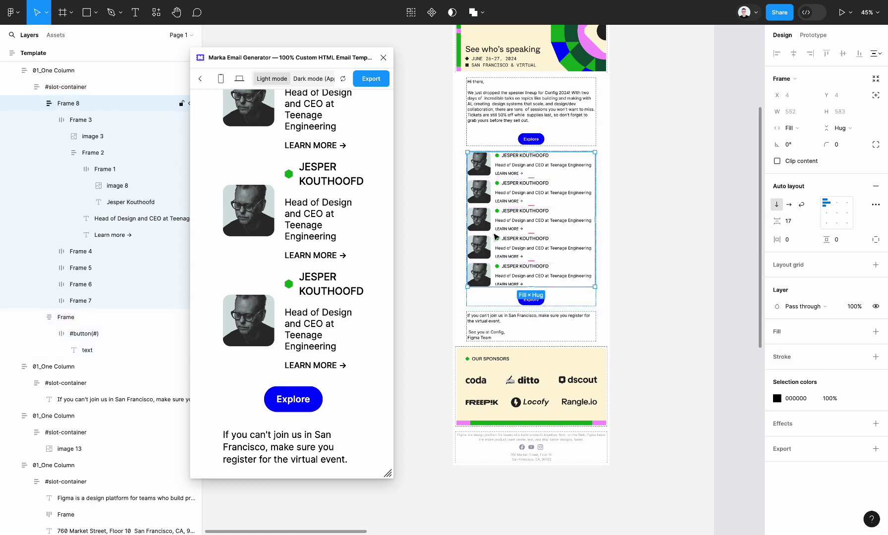
left_click(37, 103)
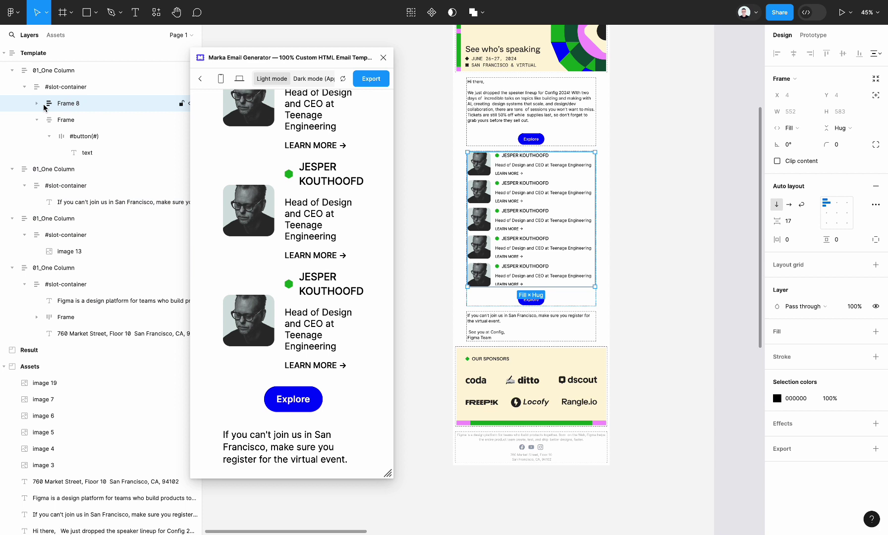
left_click(799, 221)
type("41")
key("Return")
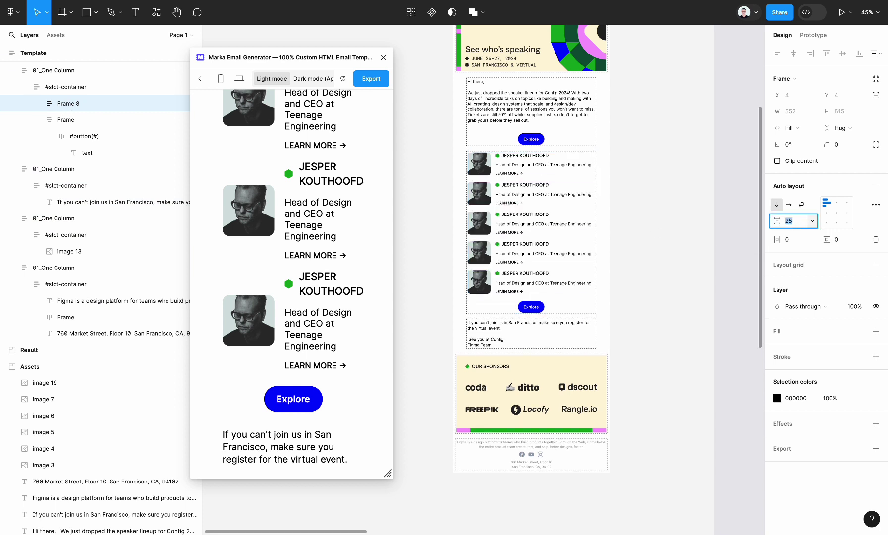
key("Down")
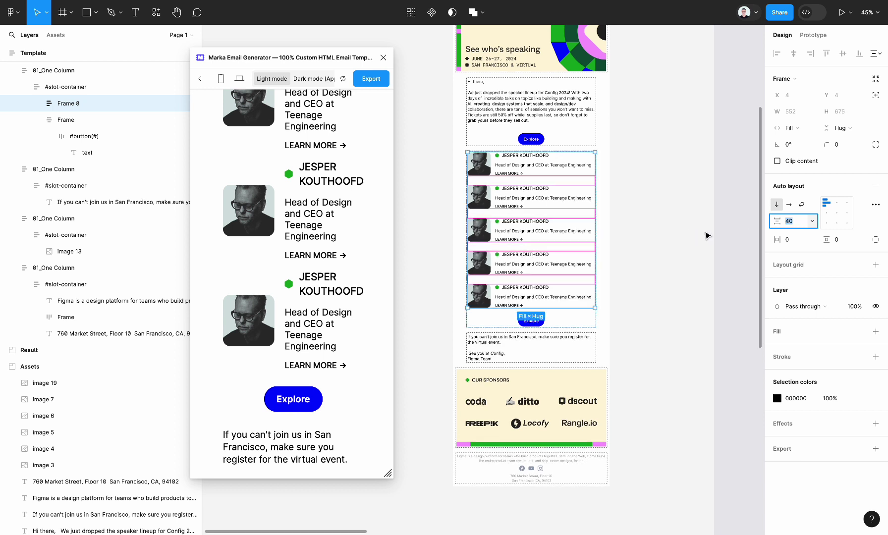
left_click(666, 209)
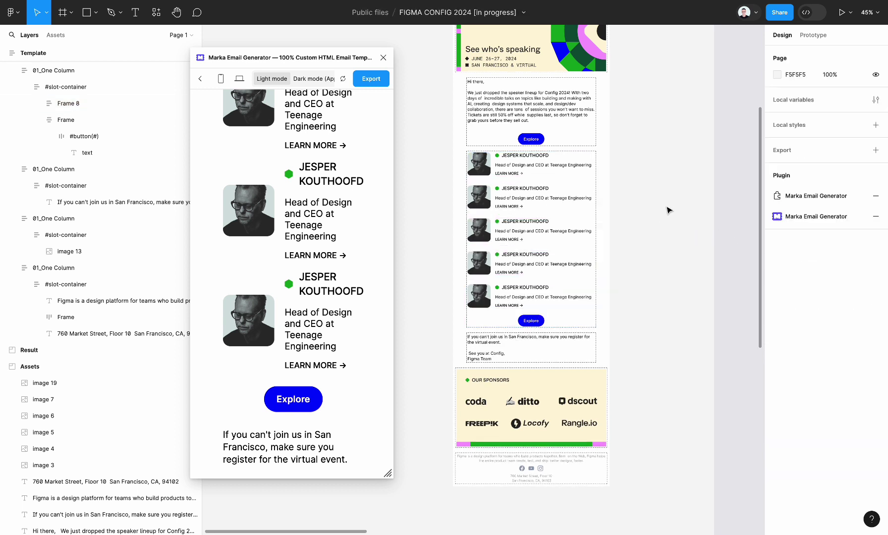
- Refresh the email preview and widen it slightly to examine the spacing and alignment of the speaker rows
left_click(343, 78)
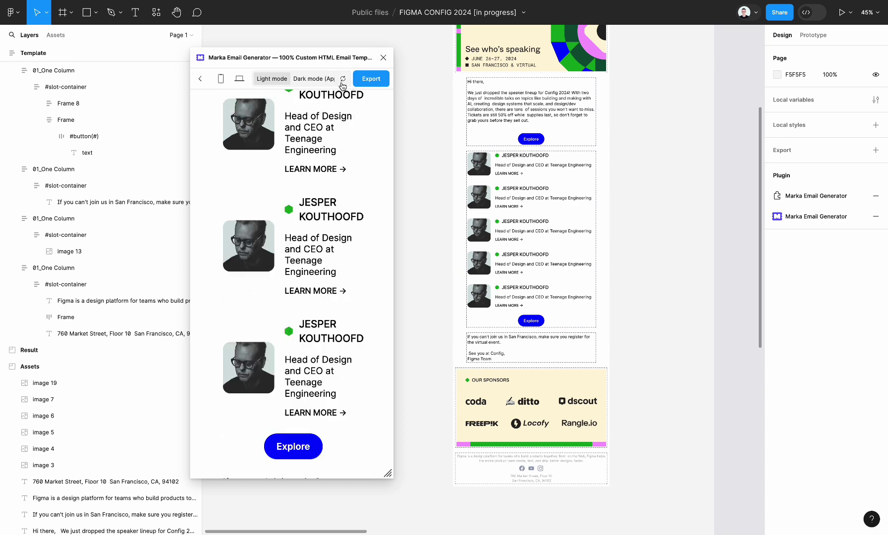
left_click_drag(388, 475, 424, 481)
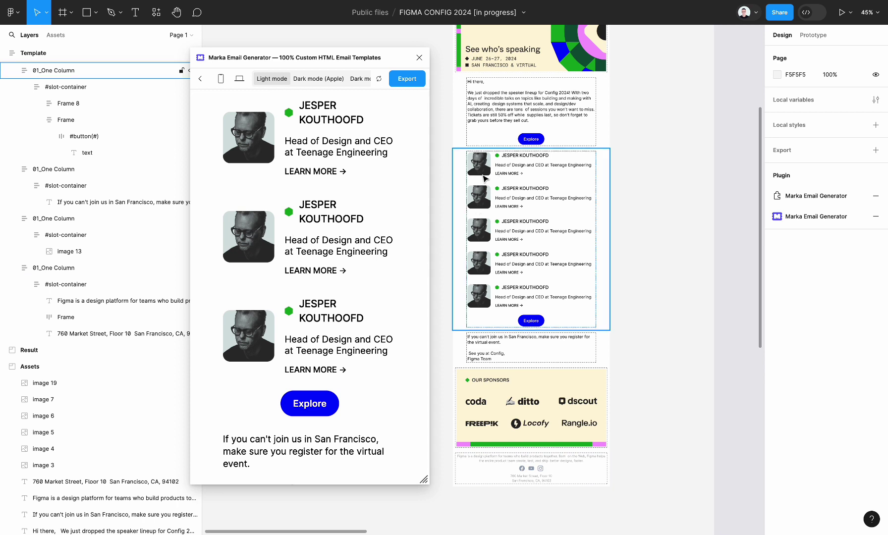
left_click(484, 177)
scroll(601, 184, "left", 2)
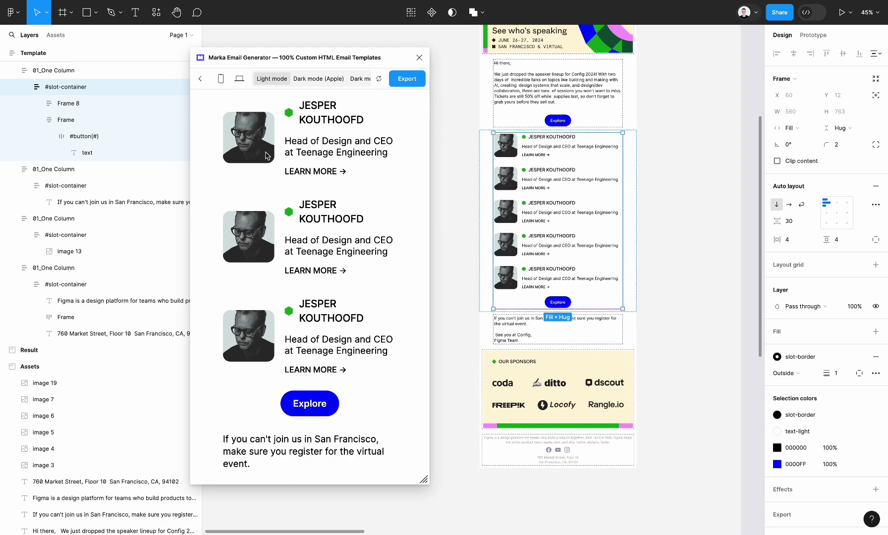
scroll(266, 155, "up", 3)
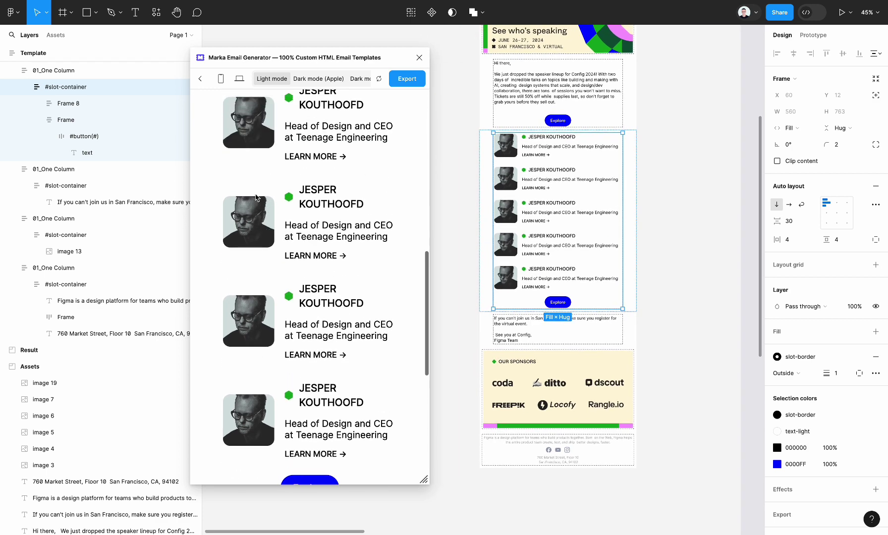
- Set the auto layout alignment of all five speaker rows, Frame 3 to Frame 7, to top left
left_click(520, 152)
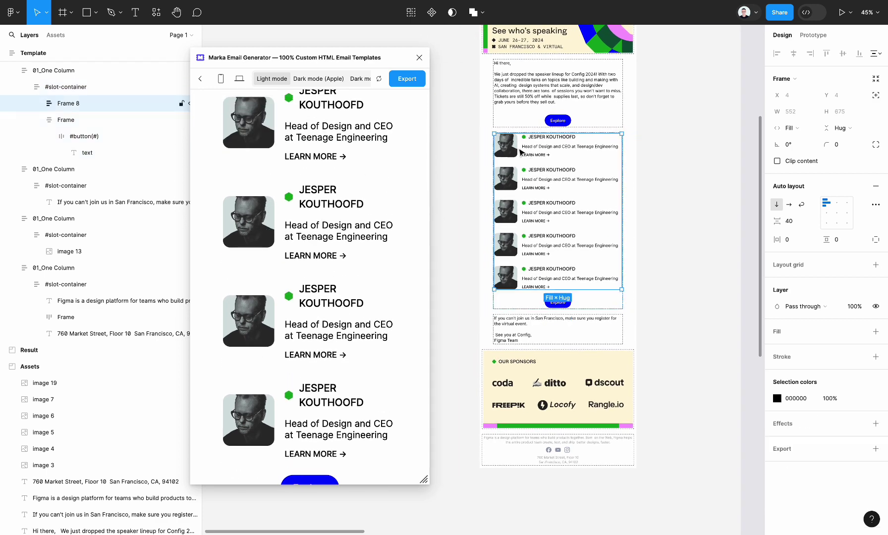
left_click(521, 151)
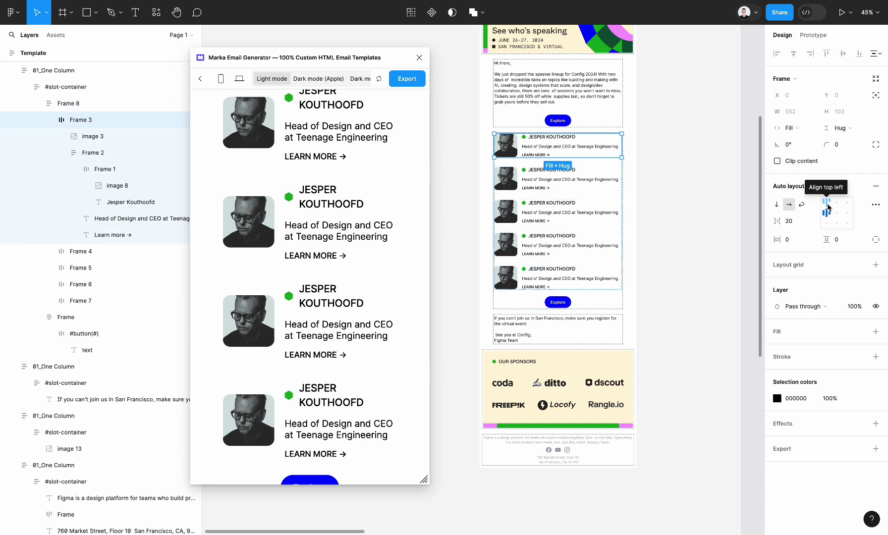
left_click(586, 185)
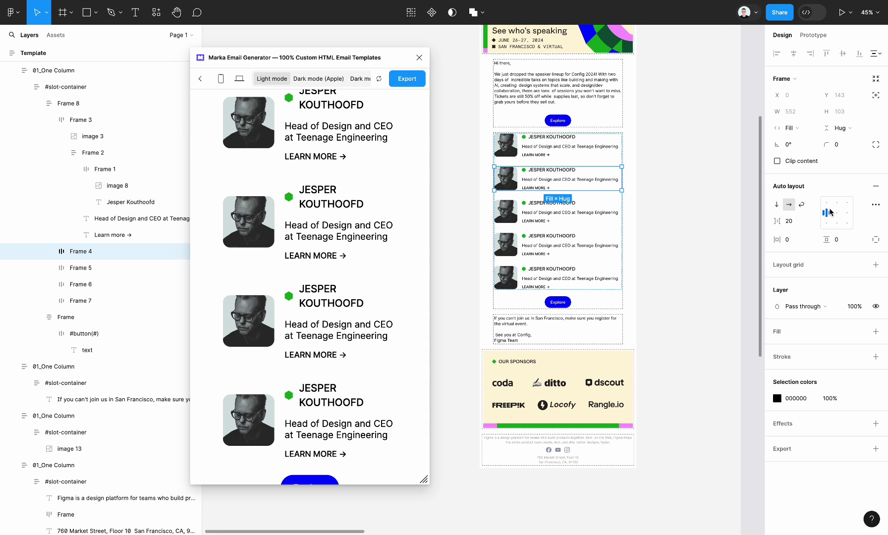
key("Tab")
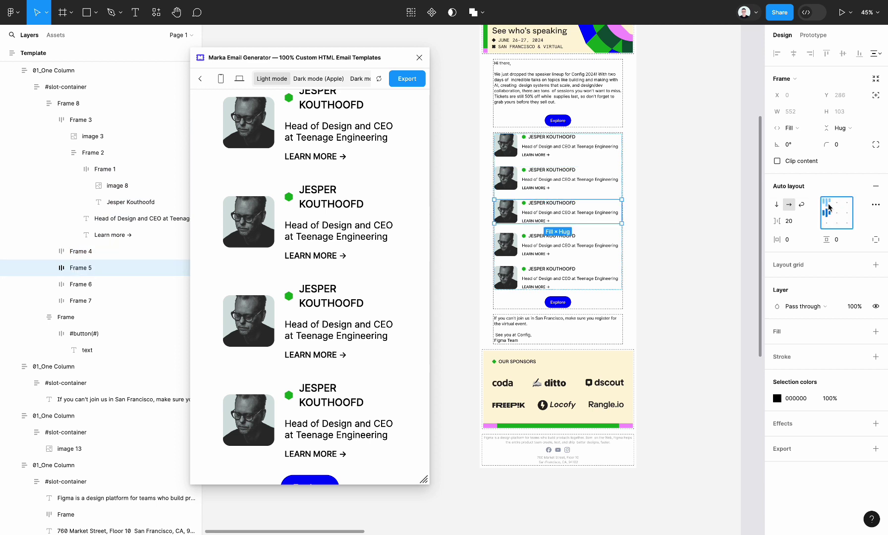
left_click(577, 253)
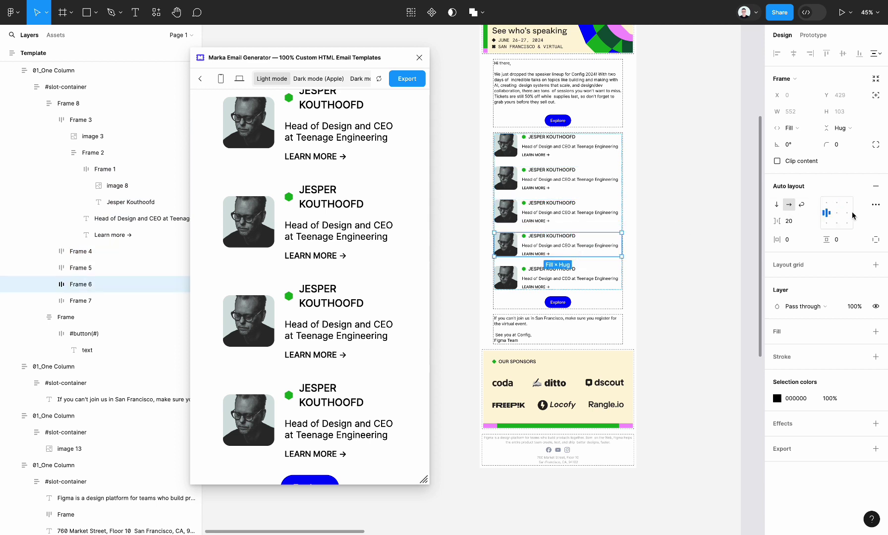
key("Tab")
left_click(827, 205)
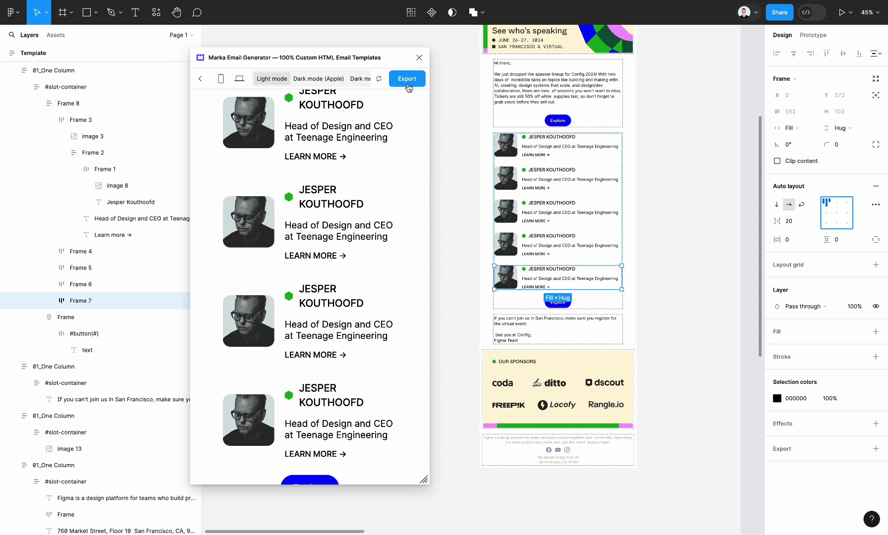
- Refresh the email preview, widen it to desktop width and examine the email from the footer up to the hero
left_click(378, 79)
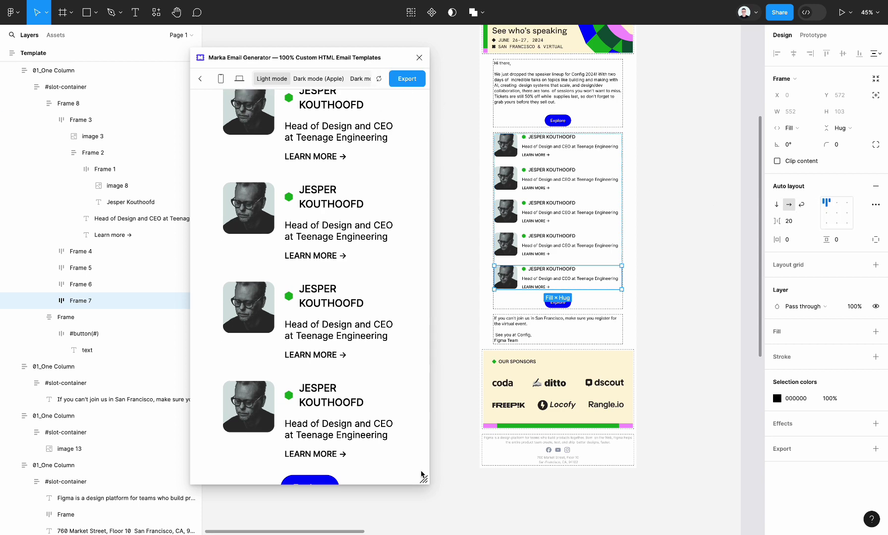
left_click_drag(422, 474, 590, 491)
scroll(478, 407, "down", 5)
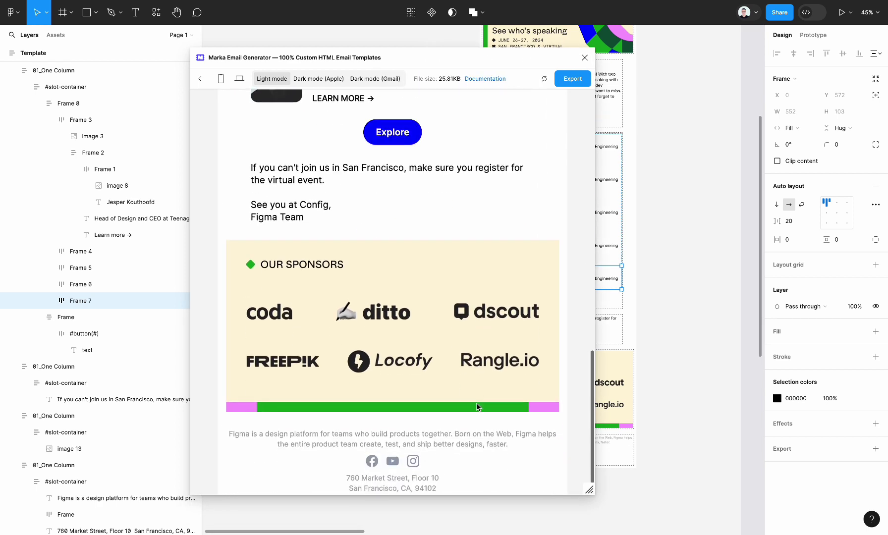
scroll(477, 407, "up", 10)
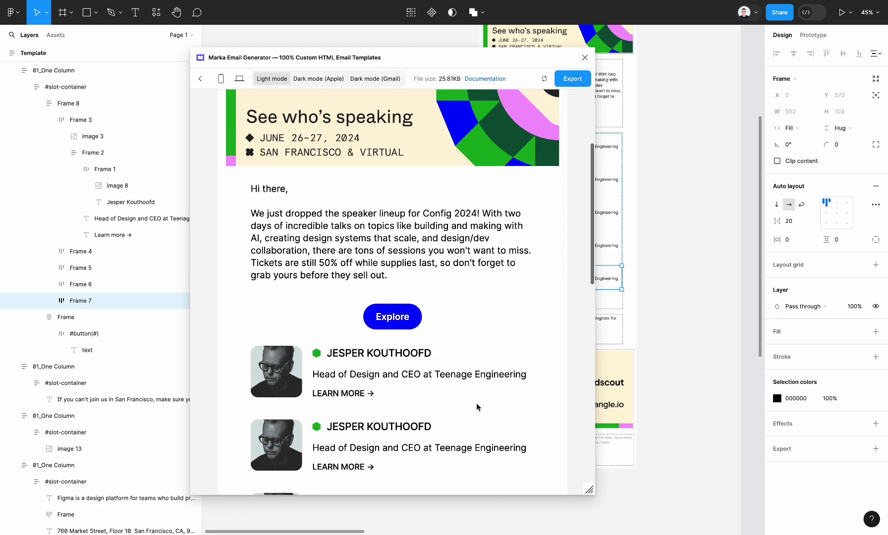
scroll(477, 406, "up", 3)
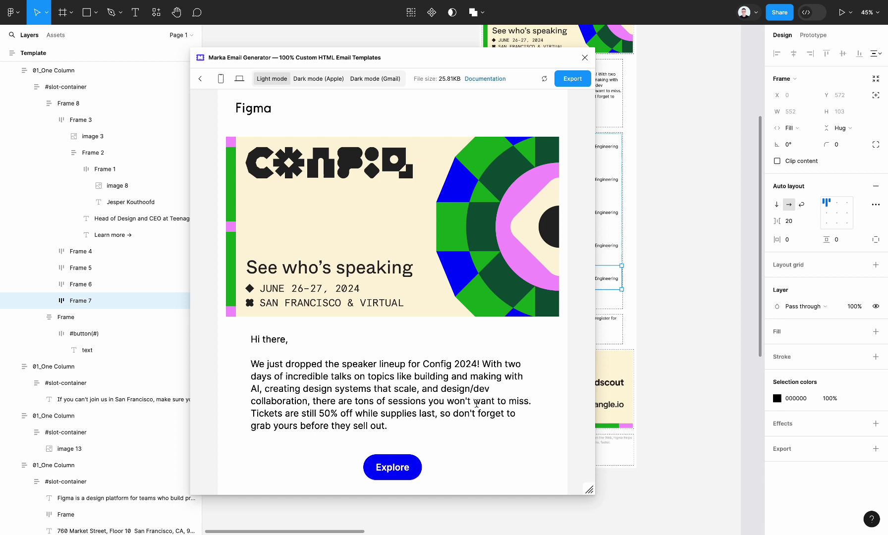
- Generate the HTML code of the email for copying and select all of it
left_click(565, 82)
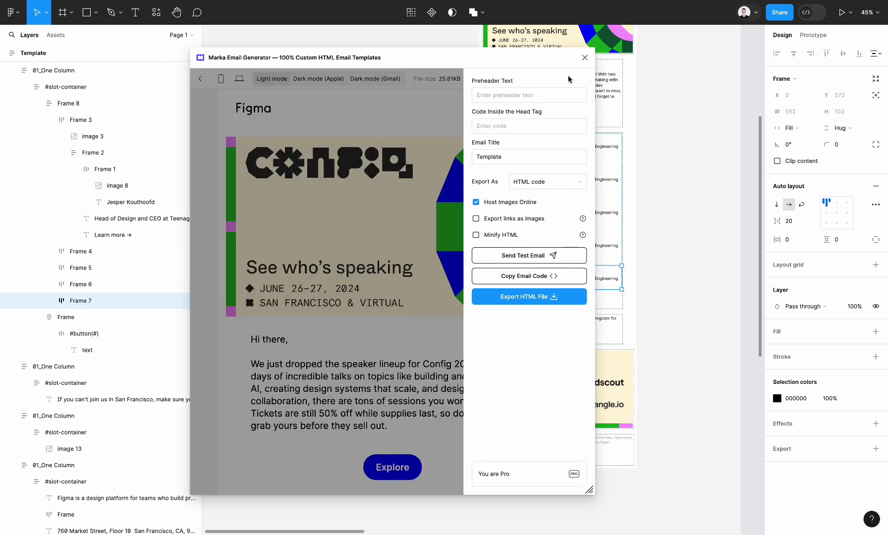
left_click(424, 174)
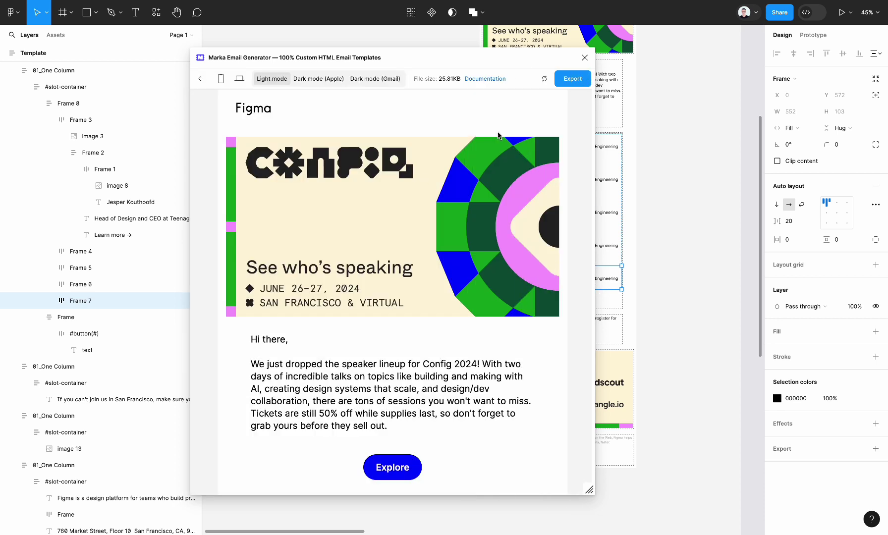
left_click(566, 83)
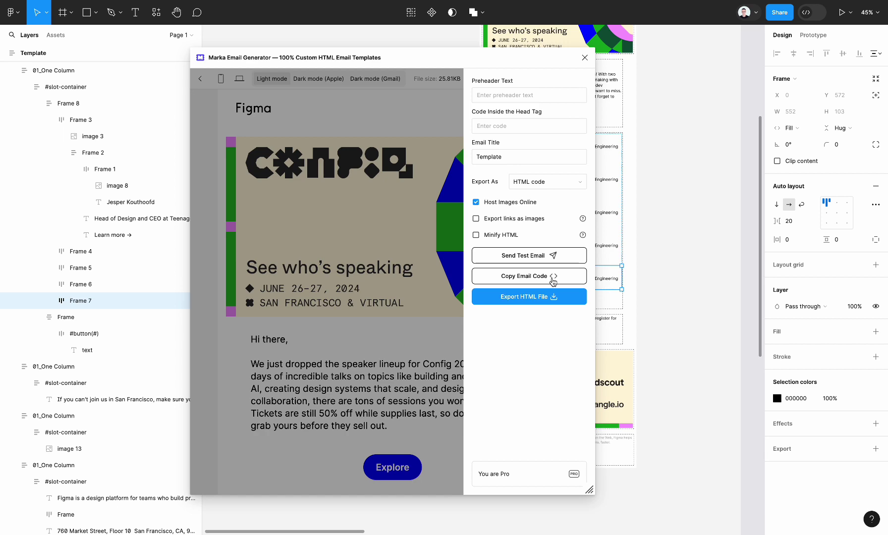
left_click(553, 281)
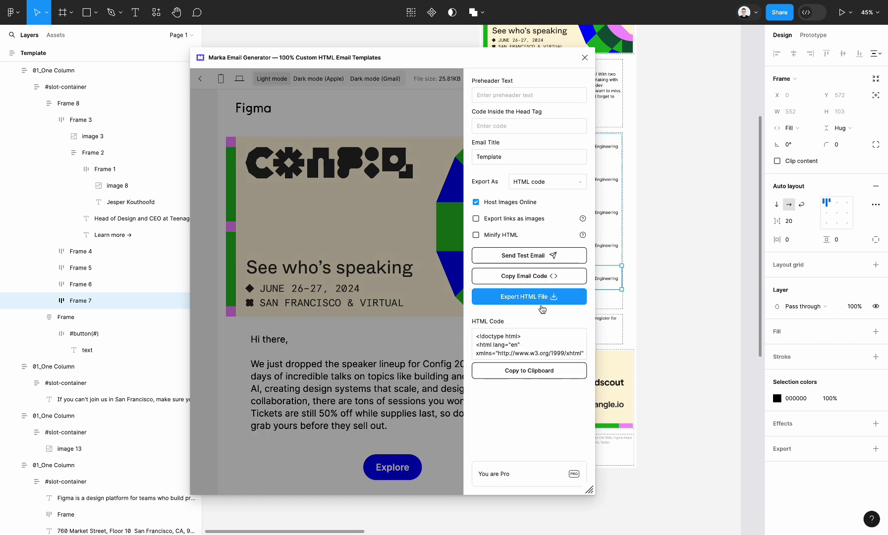
left_click(518, 350)
key("super+a")
- Switch to the email client testing page and examine the full Outlook 2021 (2401) rendering of the email
key("ctrl+Right")
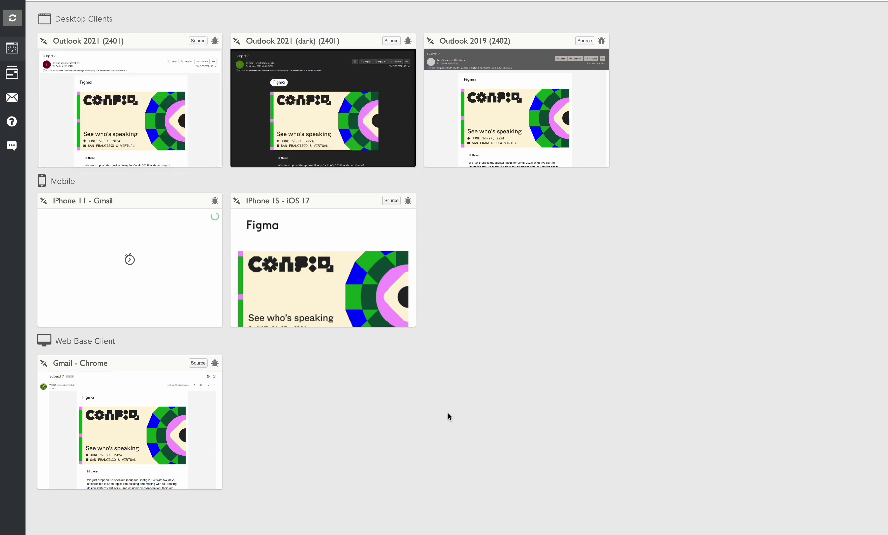
left_click(144, 123)
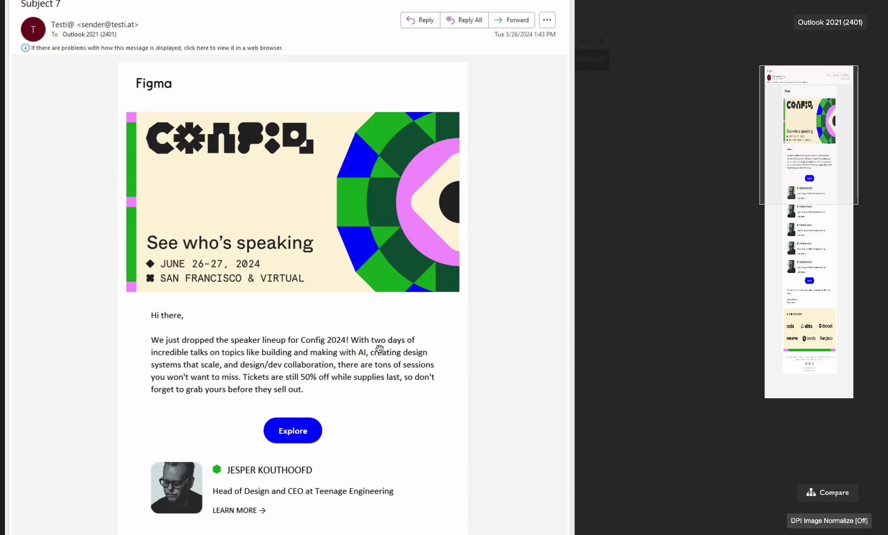
scroll(380, 349, "down", 2)
scroll(379, 349, "up", 2)
scroll(379, 348, "down", 8)
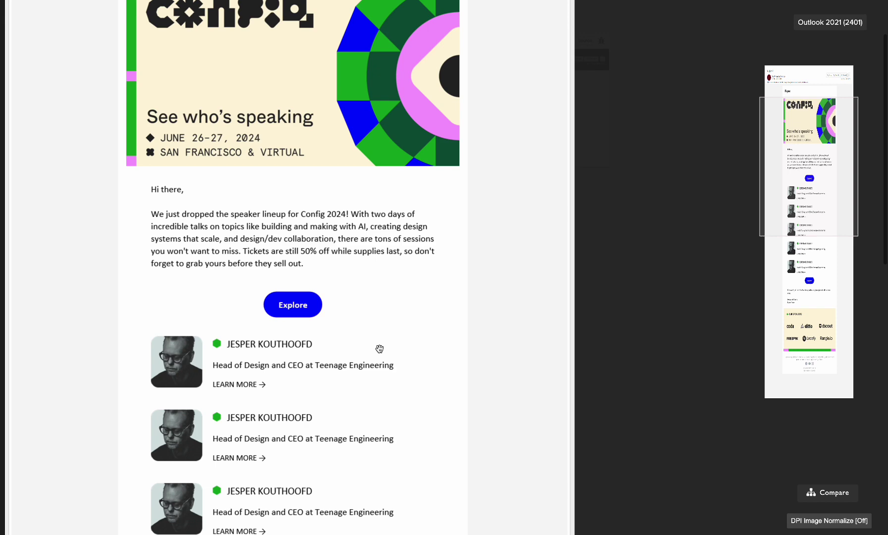
scroll(379, 348, "down", 7)
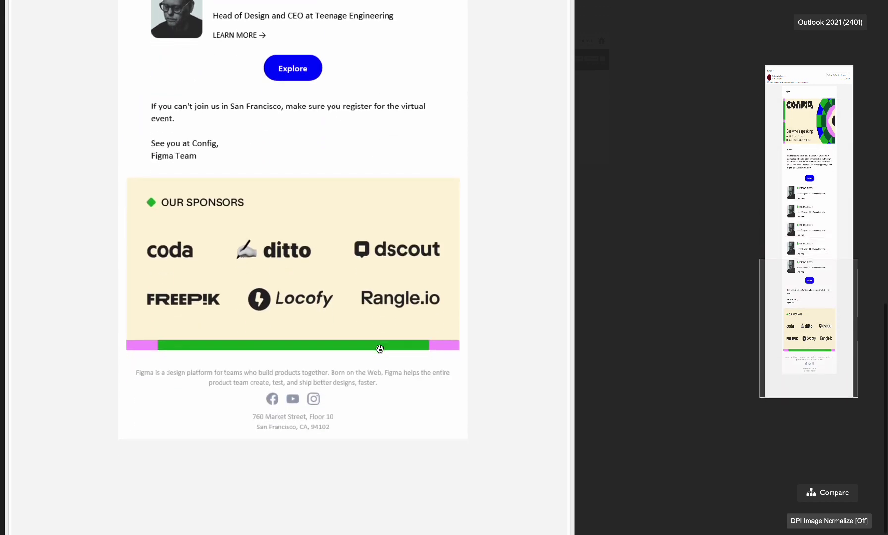
scroll(379, 348, "up", 3)
scroll(380, 349, "up", 10)
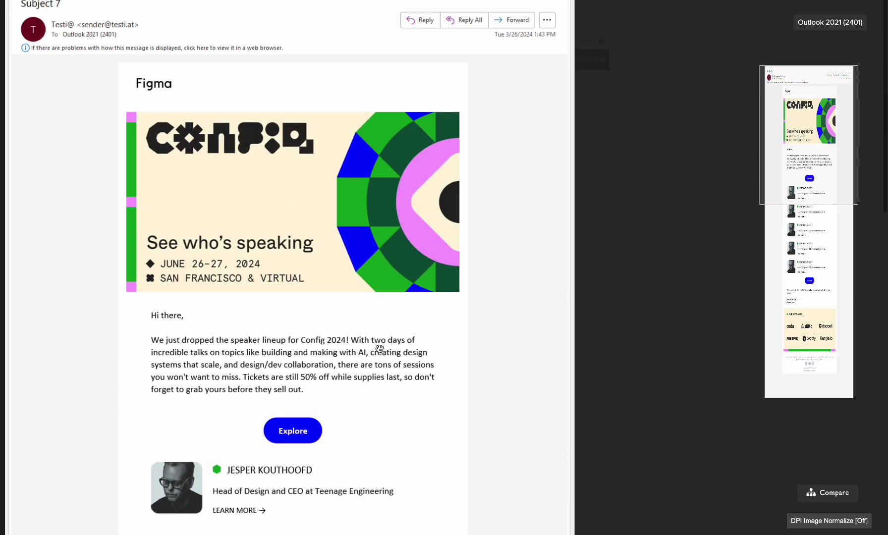
left_click(864, 2)
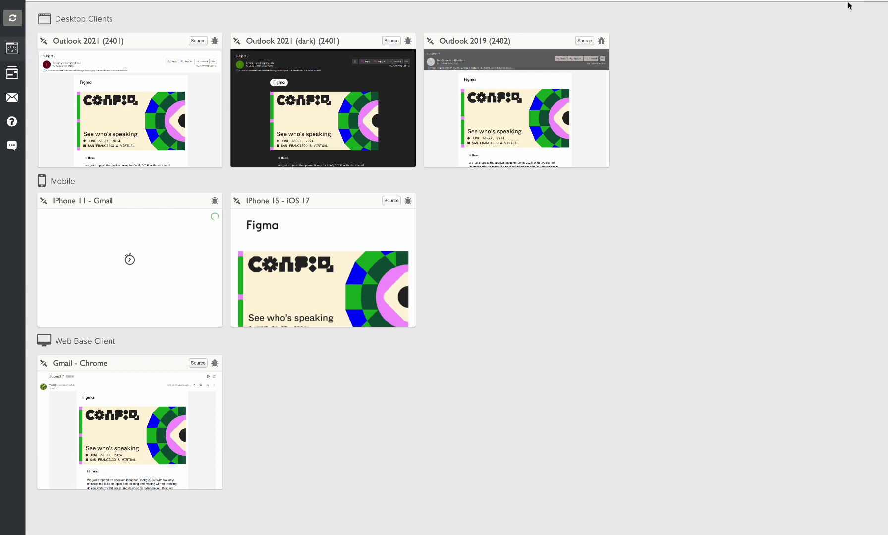
- Examine the email's renderings in Outlook 2021 (dark) and on iPhone 15 - iOS 17
left_click(344, 113)
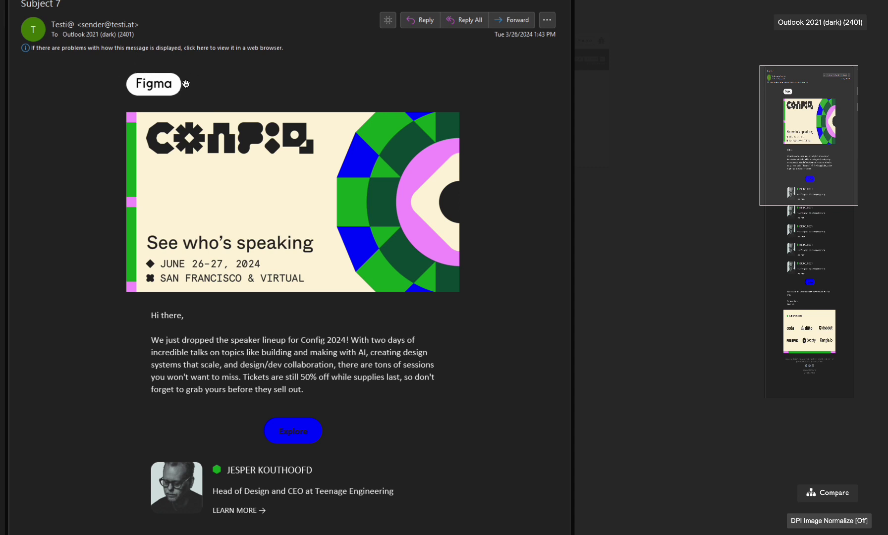
key("Escape")
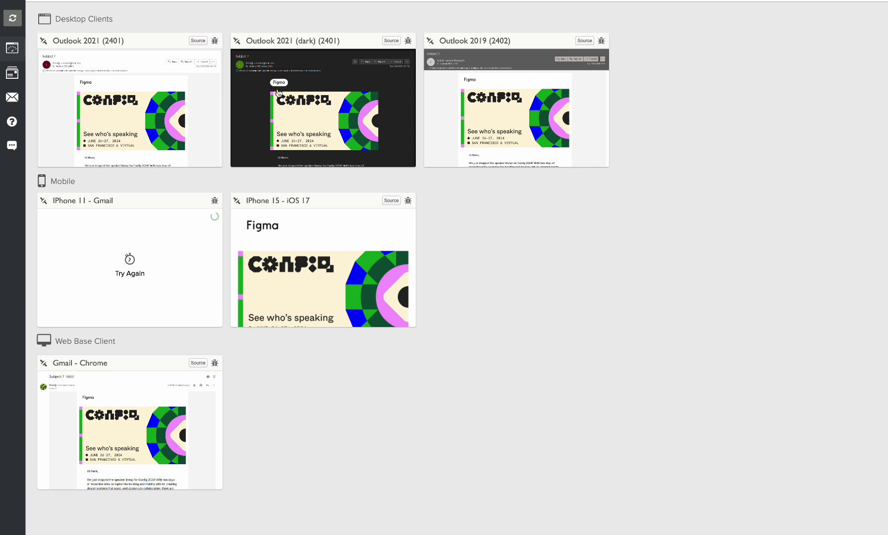
left_click(318, 258)
scroll(441, 244, "down", 4)
scroll(441, 244, "up", 4)
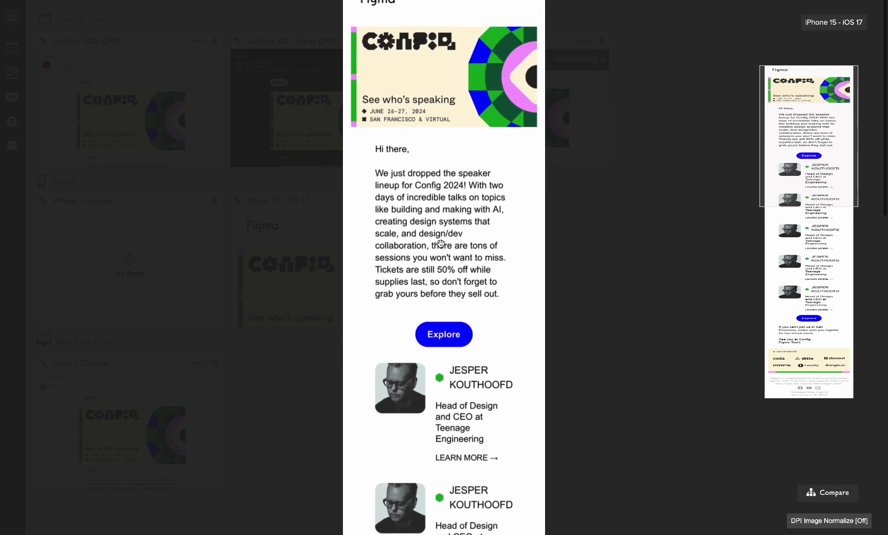
left_click(865, 4)
- Examine the Gmail - Chrome rendering of the email and return to the client overview
left_click(94, 446)
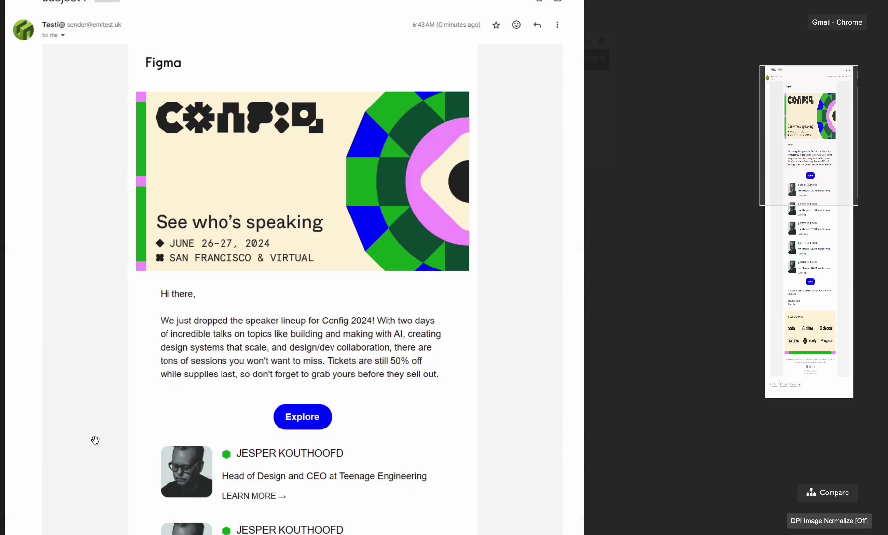
scroll(416, 254, "down", 5)
scroll(415, 254, "up", 5)
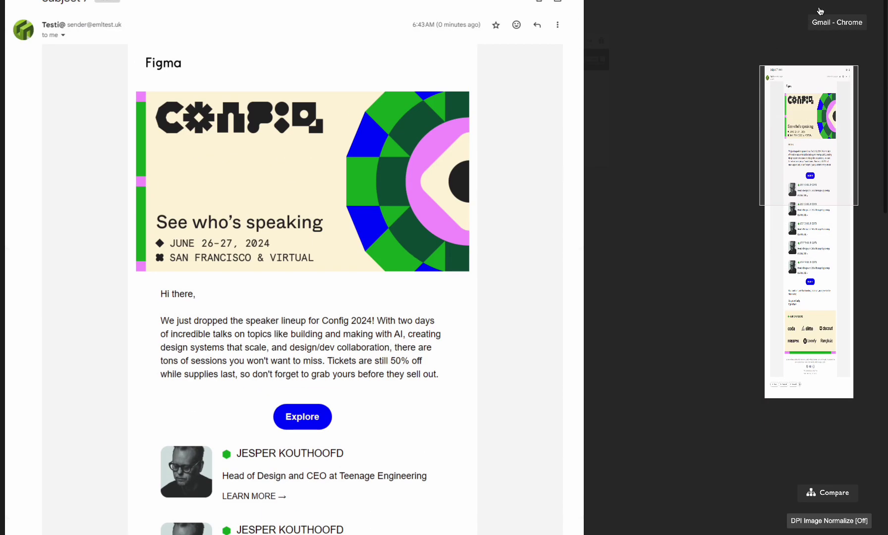
left_click(874, 1)
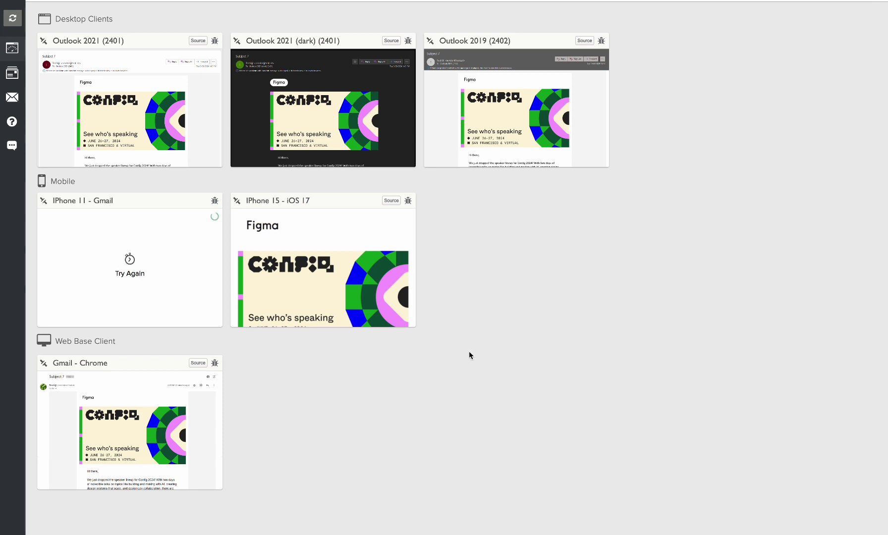